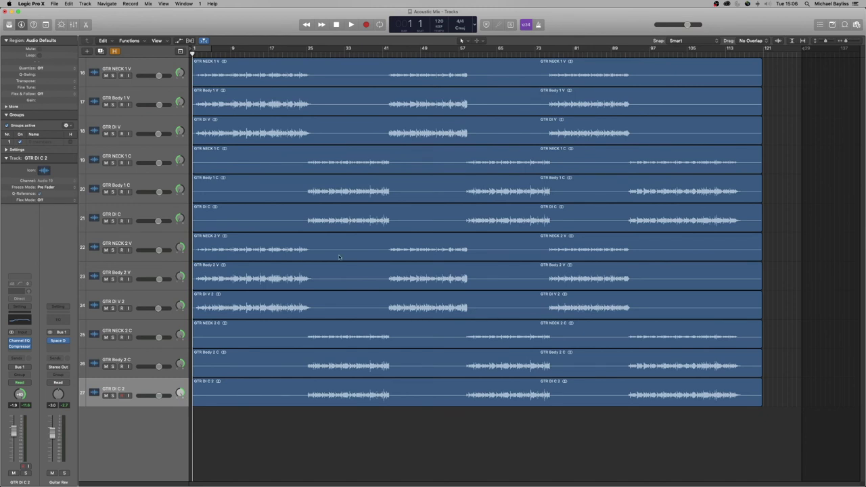
# Examine the first set of guitar tracks one by one, from GTR NECK 1 V to GTR DI C
pyautogui.click(234, 75)
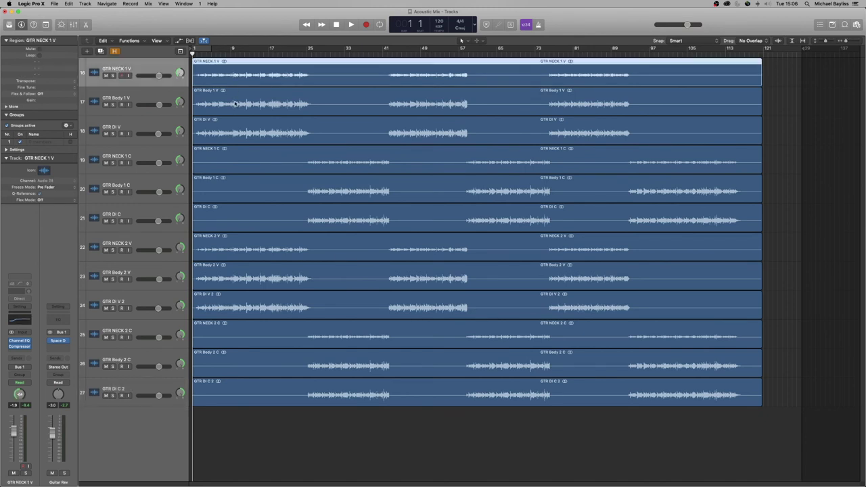
pyautogui.click(235, 104)
pyautogui.click(228, 125)
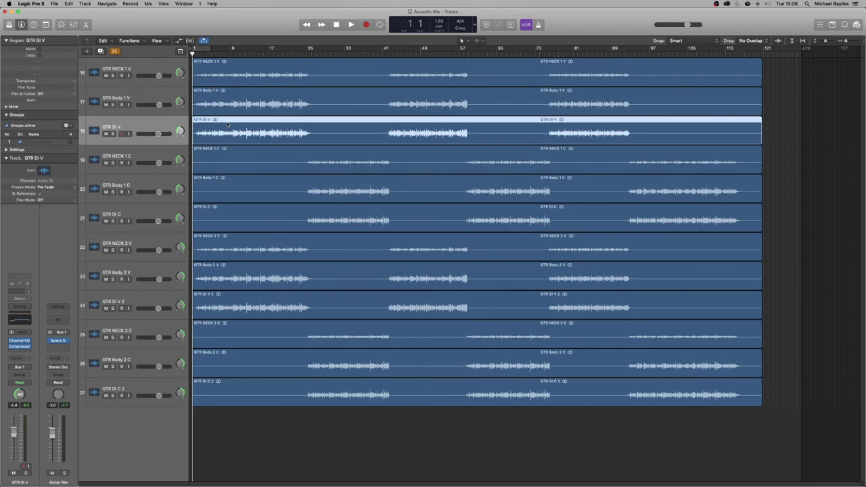
pyautogui.click(245, 164)
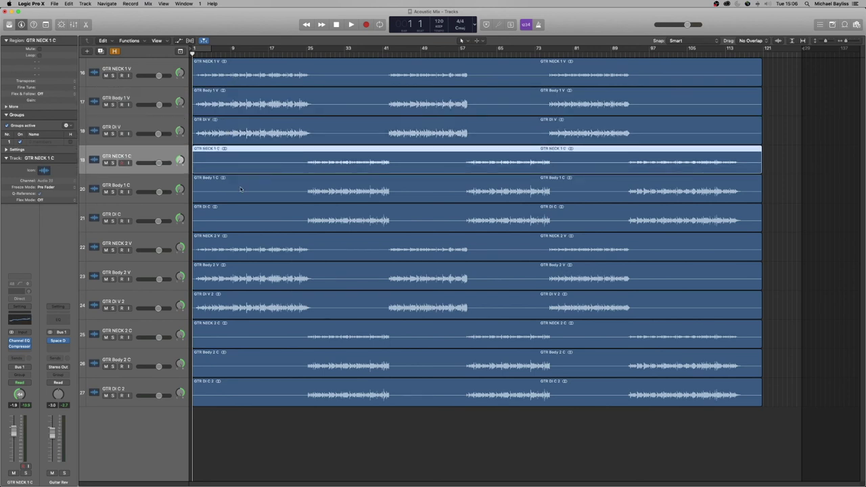
pyautogui.click(241, 190)
pyautogui.click(242, 210)
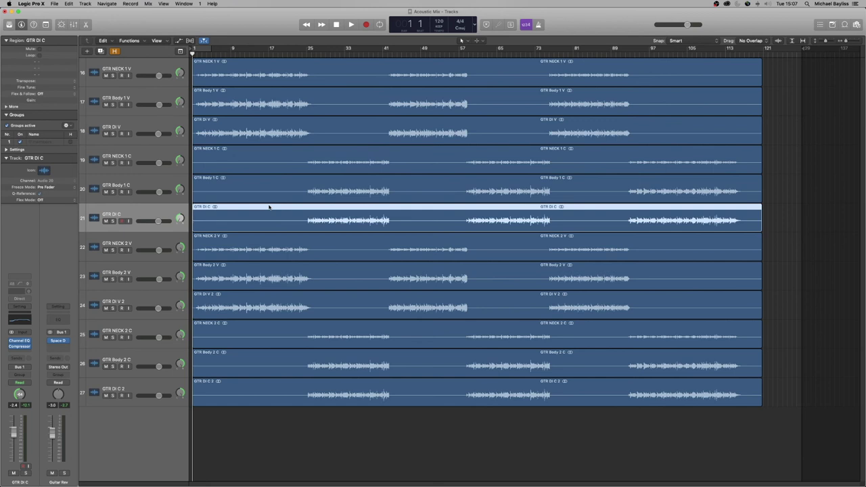
# Show the mixer and select the first-take guitar channel strips, then the second-take strips, to review their panning and levels
pyautogui.press('x')
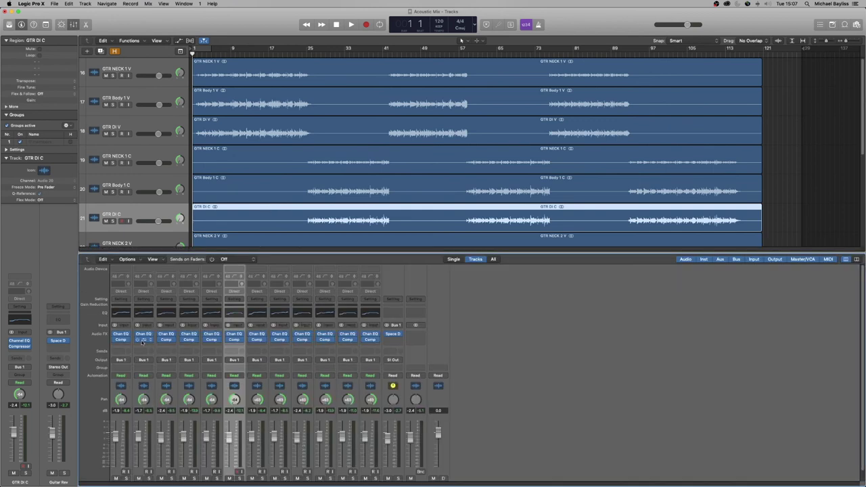
pyautogui.scroll(-1, 105, 483)
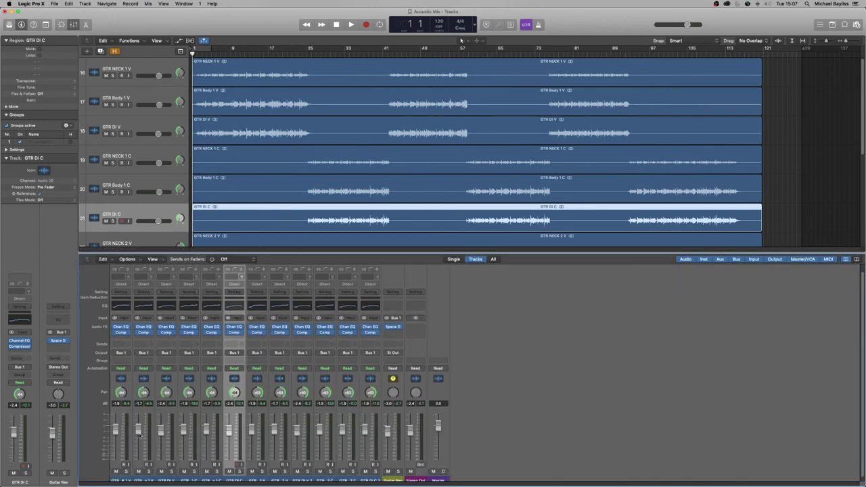
pyautogui.click(126, 477)
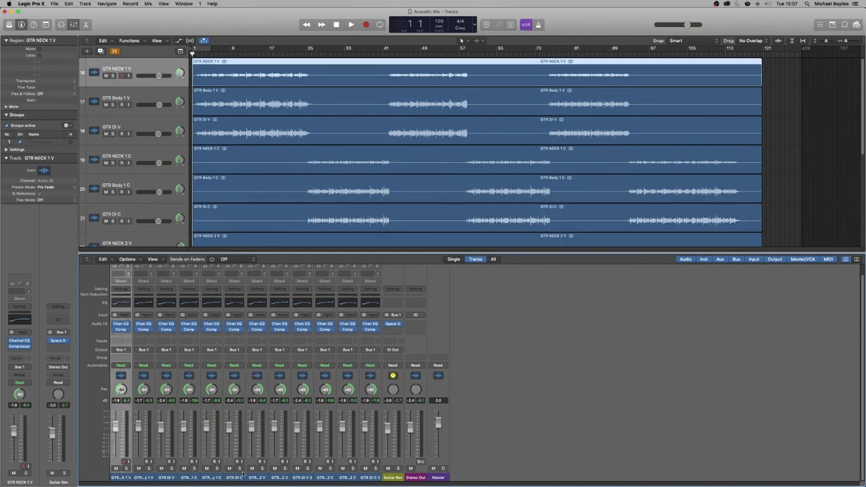
pyautogui.keyDown('shift'); pyautogui.click(243, 473); pyautogui.keyUp('shift')
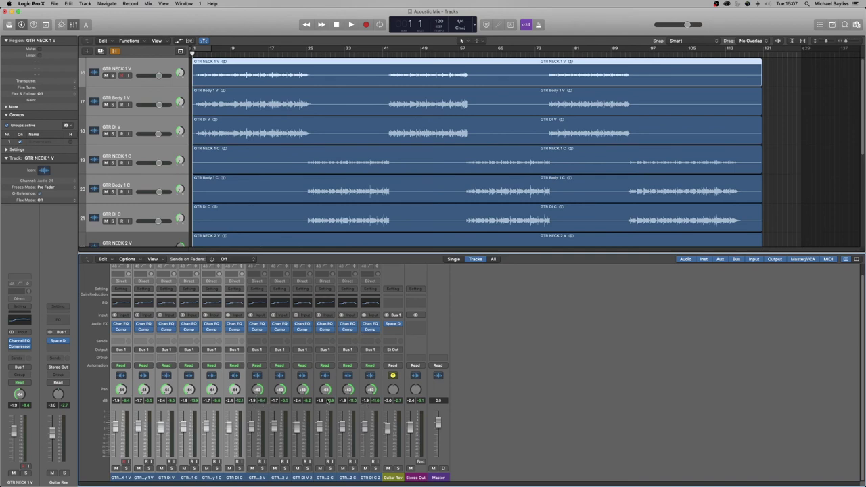
pyautogui.click(264, 478)
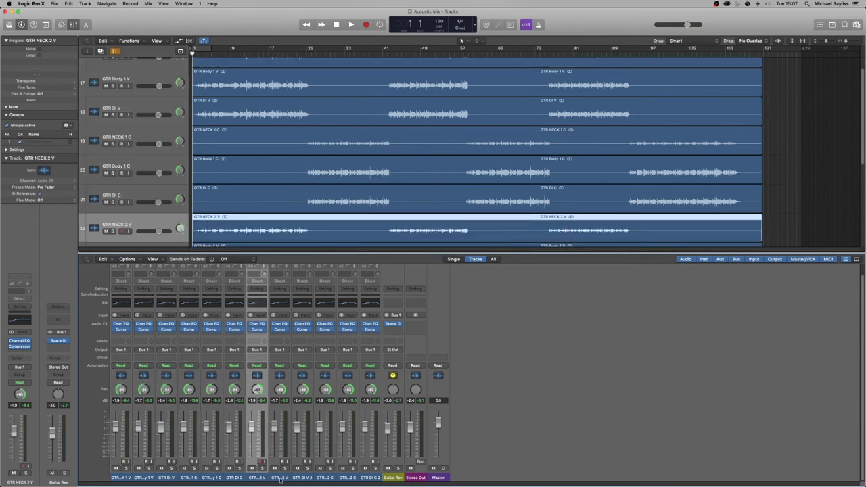
pyautogui.keyDown('shift'); pyautogui.click(374, 478); pyautogui.keyUp('shift')
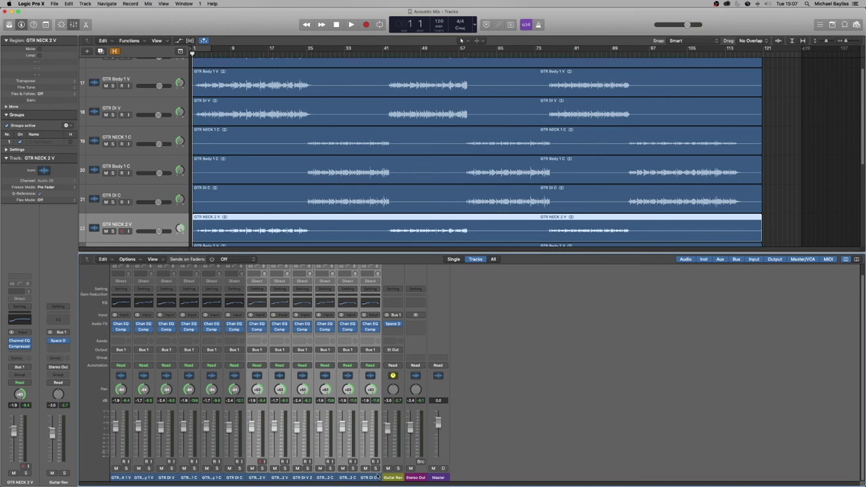
# Inspect the Space Designer reverb on the Guitar Rev channel, close it, and play the guitar mix from the start to about bar 36
pyautogui.click(397, 478)
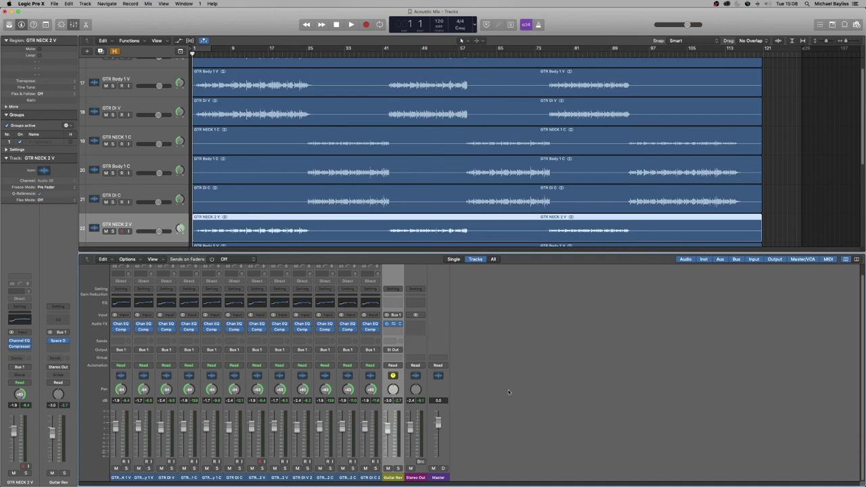
pyautogui.click(392, 324)
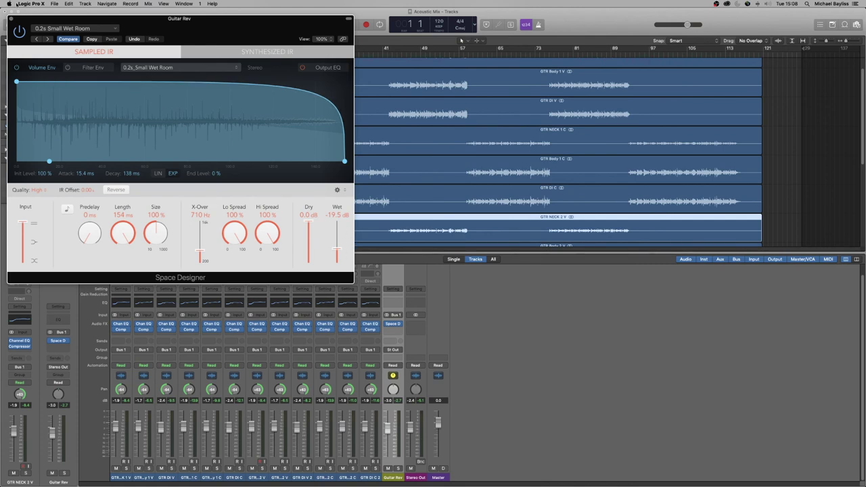
pyautogui.click(12, 18)
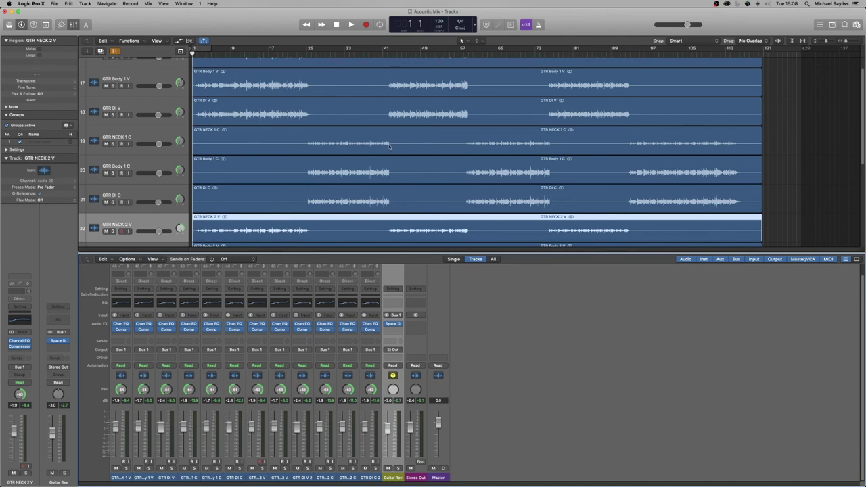
pyautogui.press('space')
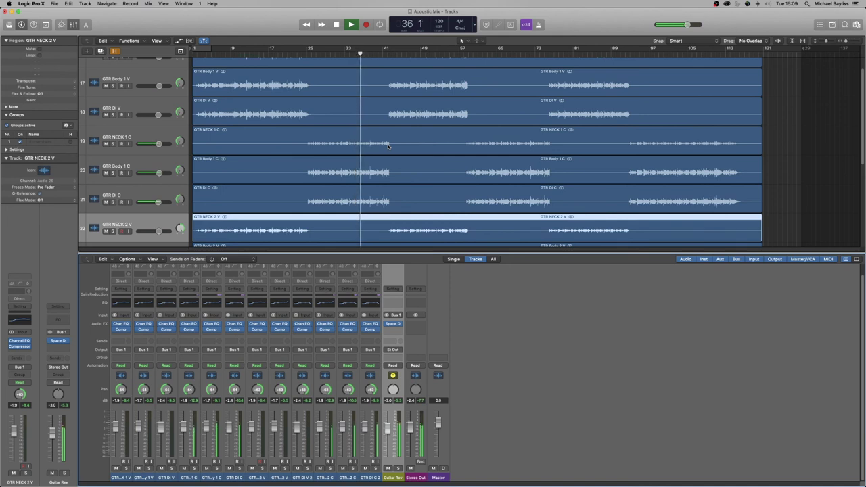
pyautogui.press('space')
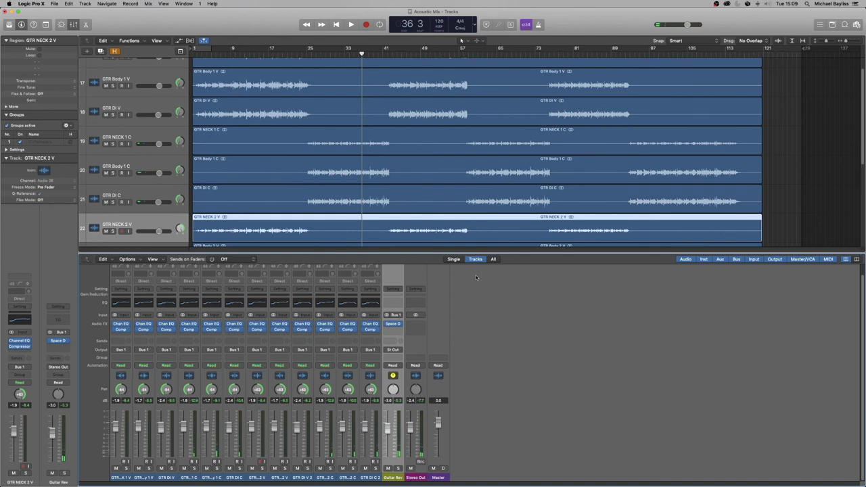
# Close the mixer and mute all guitar tracks from GTR NECK 1 V to GTR DI C 2
pyautogui.press('x')
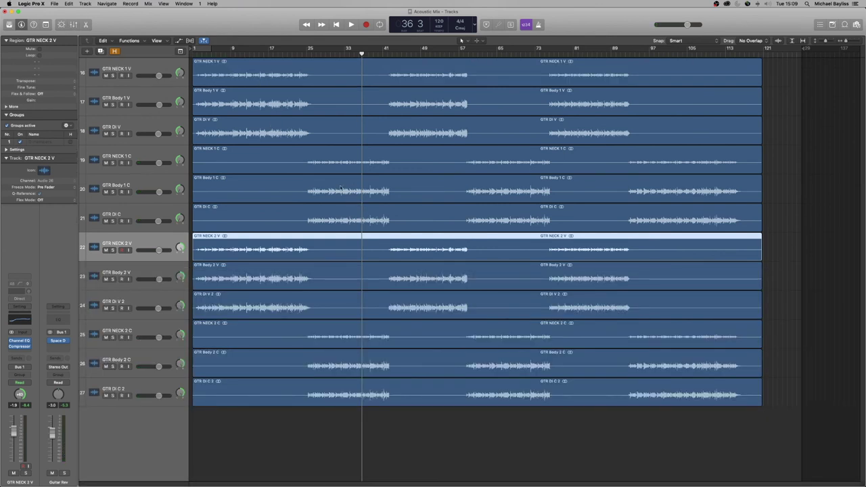
pyautogui.moveTo(105, 75); pyautogui.dragTo(106, 395)
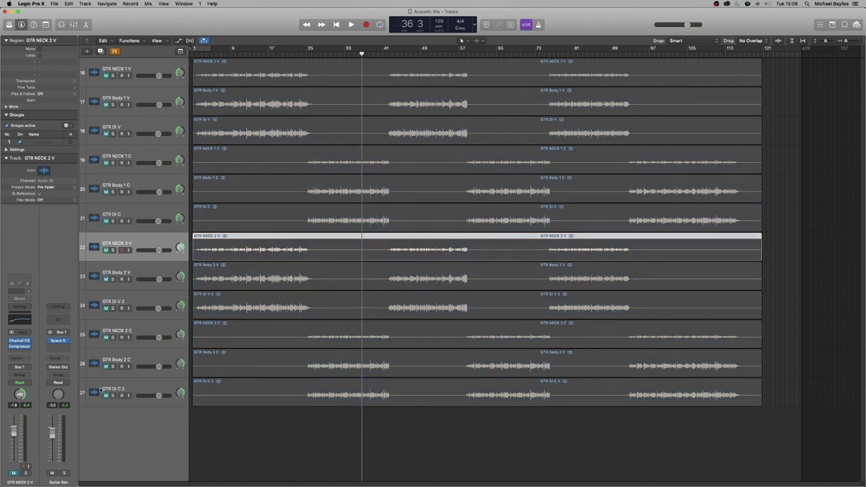
# Reveal the hidden tracks, then unhide and unmute all the vocal tracks from Main Vocal to Distance Vocals 6
pyautogui.click(116, 51)
pyautogui.scroll(8, 129, 88)
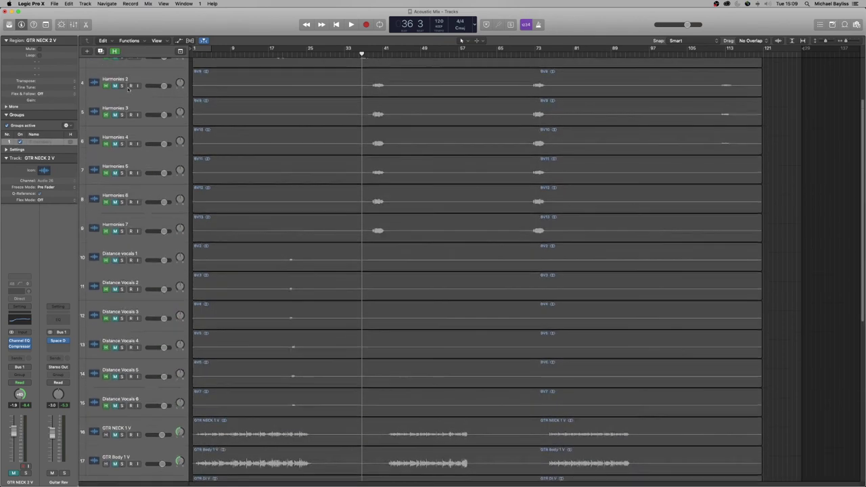
pyautogui.moveTo(106, 75); pyautogui.dragTo(117, 402)
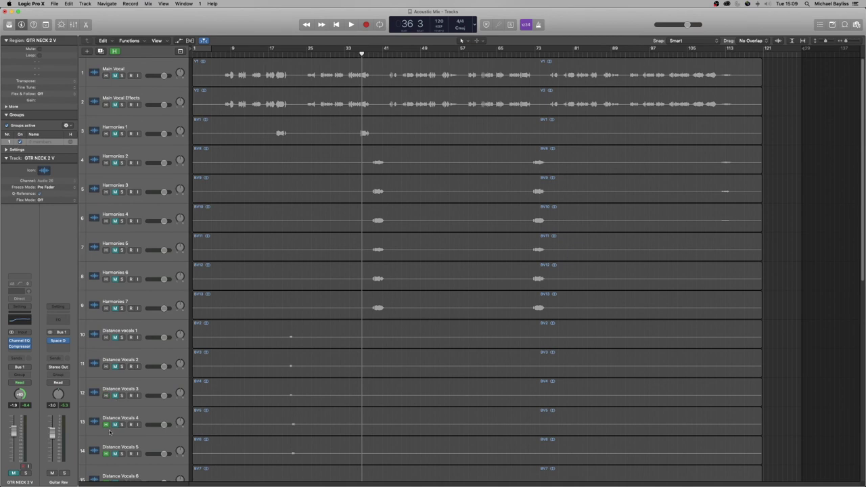
pyautogui.scroll(-2, 109, 433)
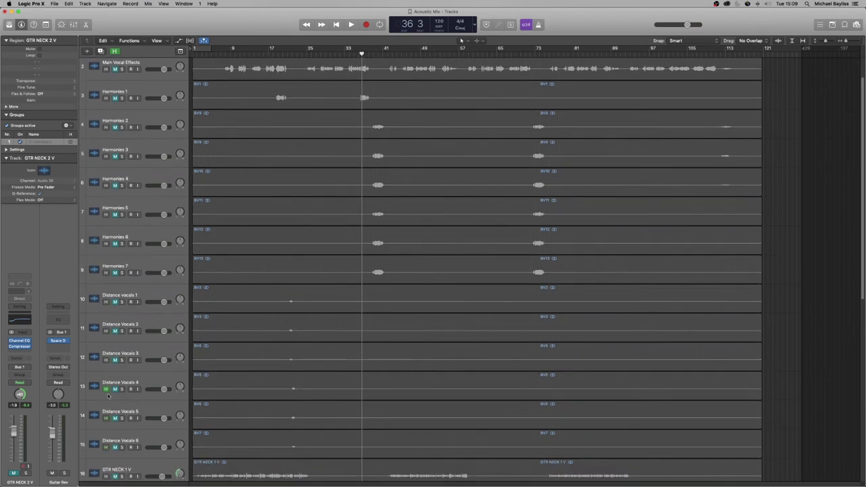
pyautogui.moveTo(120, 448); pyautogui.dragTo(119, 60)
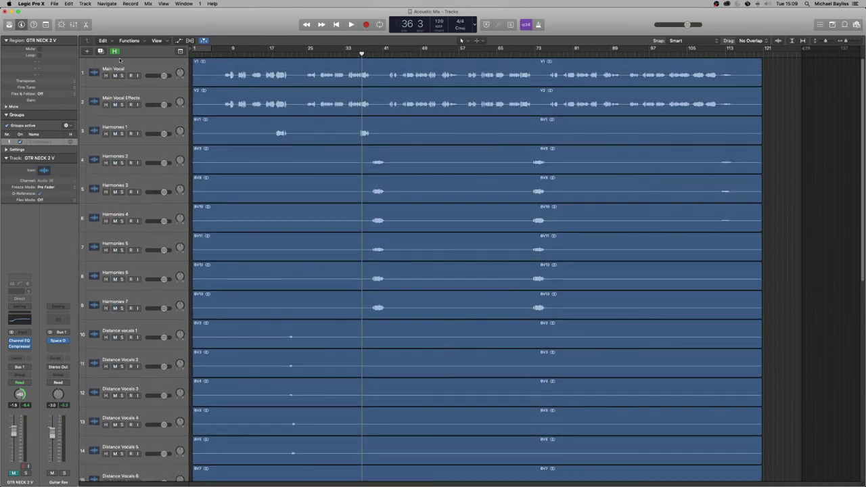
# Hide all the guitar tracks so that only the vocal tracks are shown
pyautogui.scroll(-10, 139, 138)
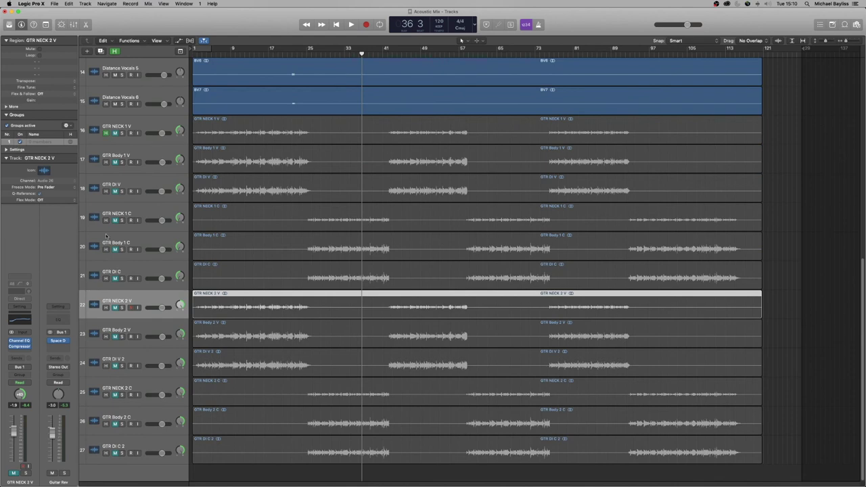
pyautogui.scroll(10, 201, 355)
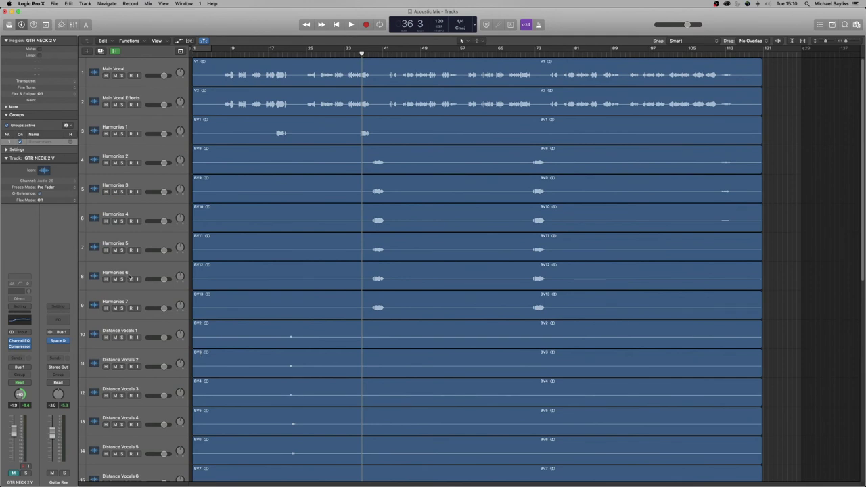
pyautogui.click(114, 51)
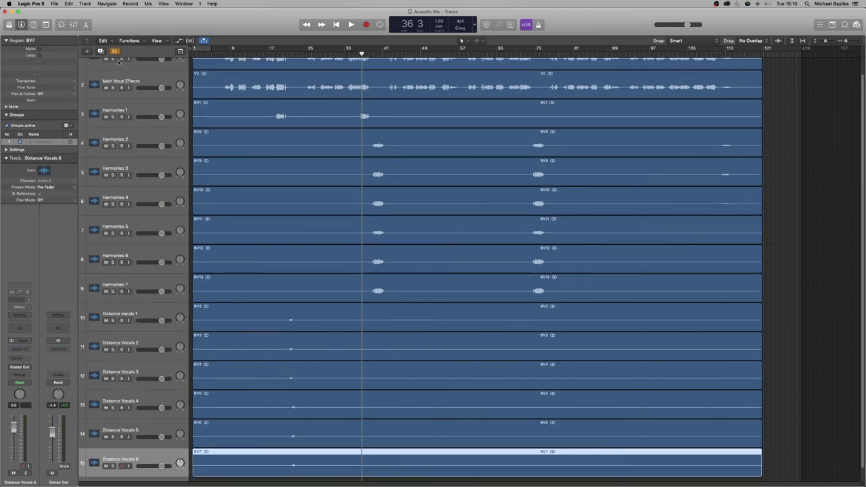
pyautogui.scroll(2, 135, 136)
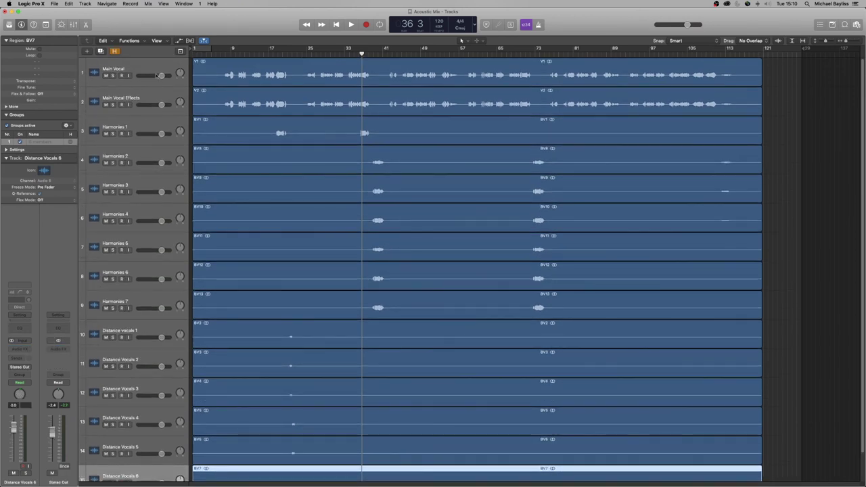
# Mute Main Vocal Effects and all the Harmonies and Distance Vocals tracks, and select the Main Vocal track
pyautogui.click(106, 105)
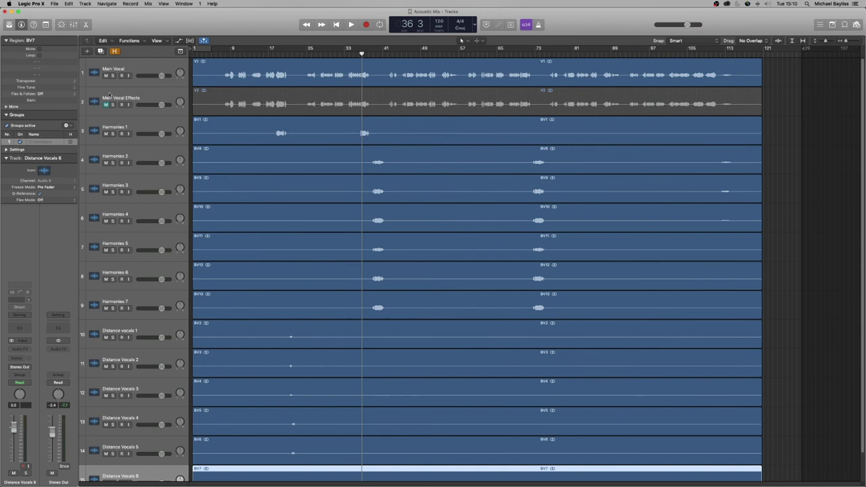
pyautogui.click(138, 71)
pyautogui.moveTo(106, 133); pyautogui.dragTo(105, 445)
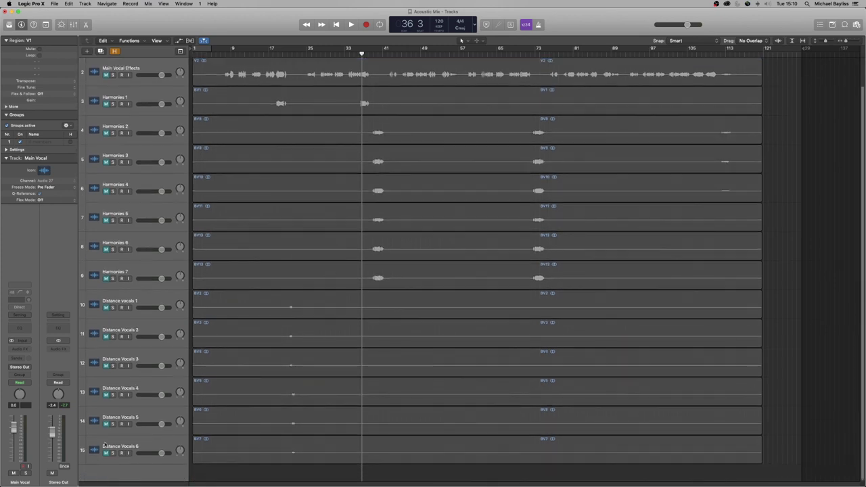
pyautogui.scroll(1, 228, 321)
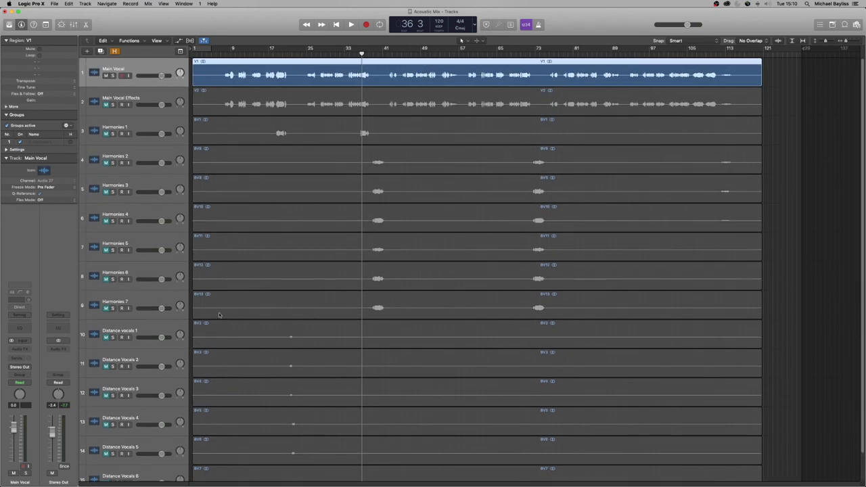
# Return to the start of the song and play the Main Vocal alone until about bar 22
pyautogui.press('Return')
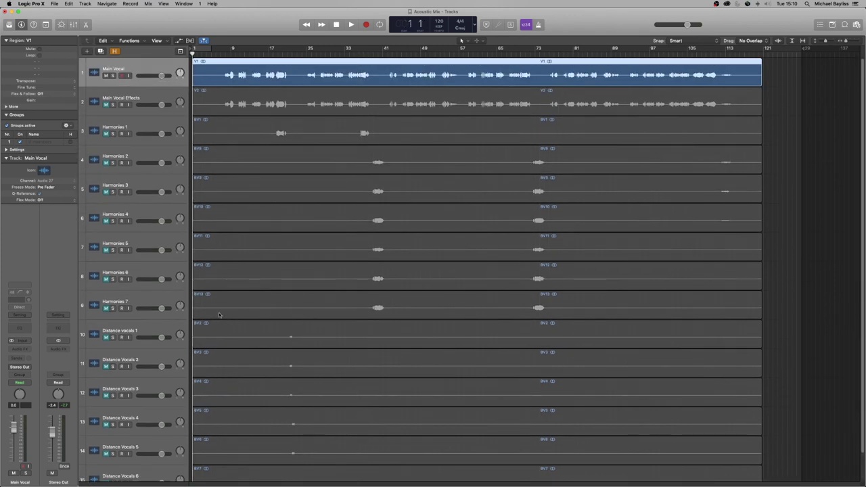
pyautogui.press('space')
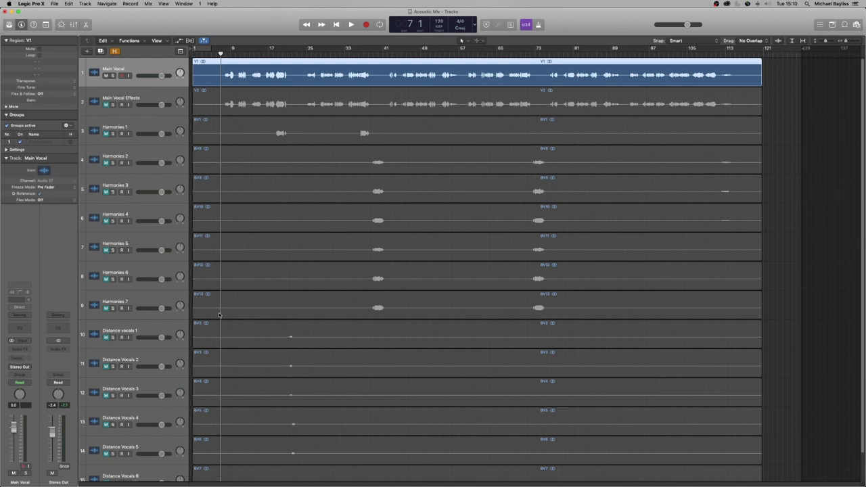
pyautogui.press('space')
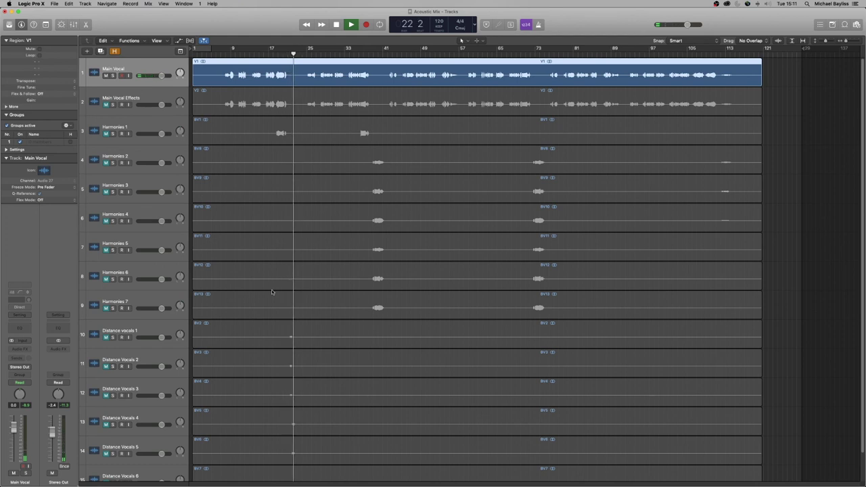
pyautogui.press('space')
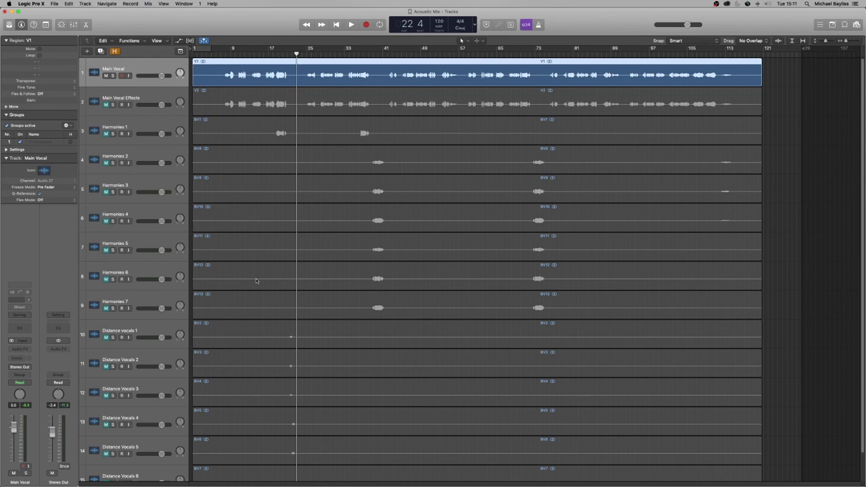
# Show the mixer and insert a stereo Channel EQ as the first audio effect on the Main Vocal channel
pyautogui.press('x')
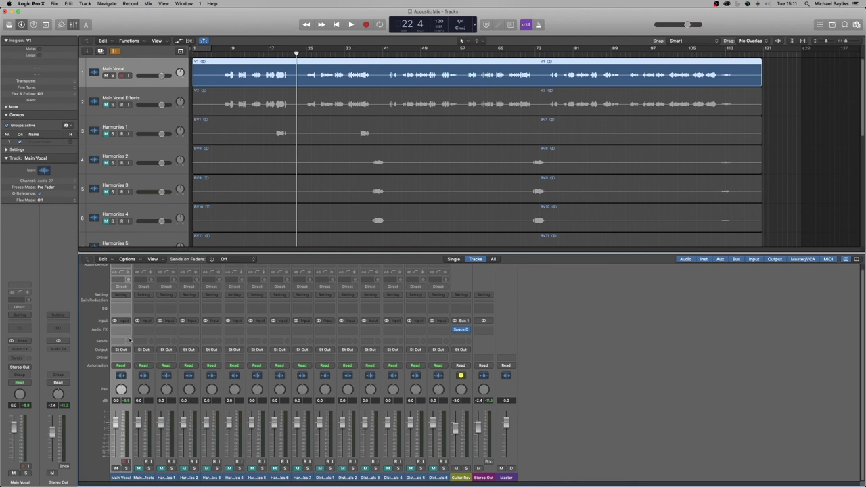
pyautogui.click(123, 332)
pyautogui.moveTo(134, 352)
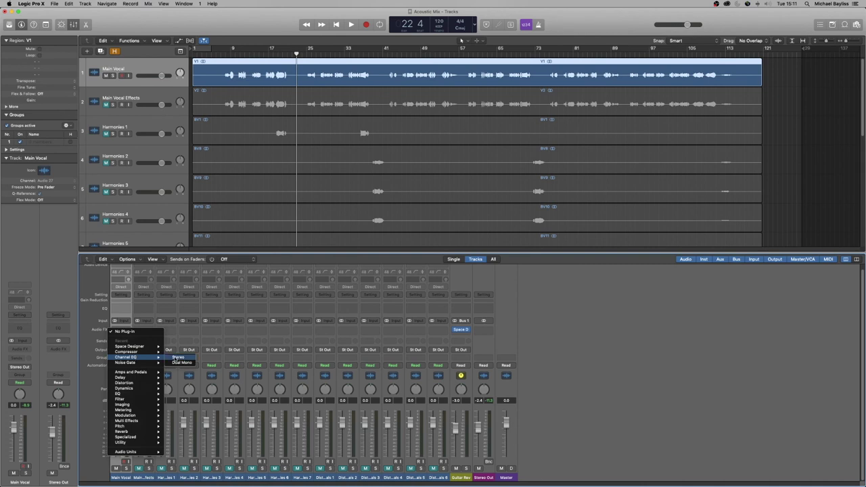
pyautogui.click(177, 357)
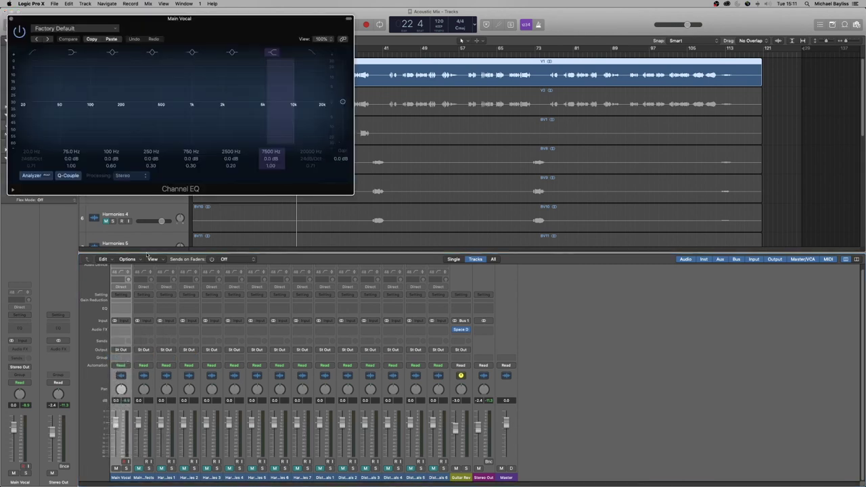
# Load the Warm Vocal voice preset into the Main Vocal's Channel EQ and move its window clear of the track list
pyautogui.click(88, 30)
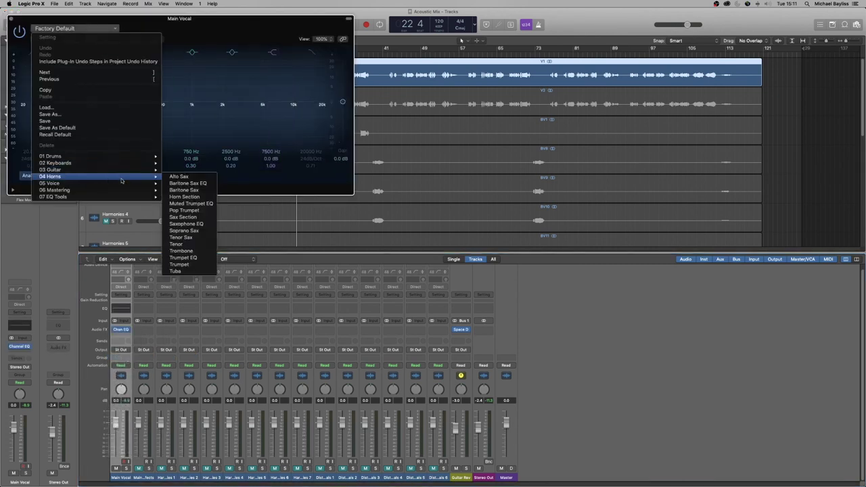
pyautogui.moveTo(125, 183)
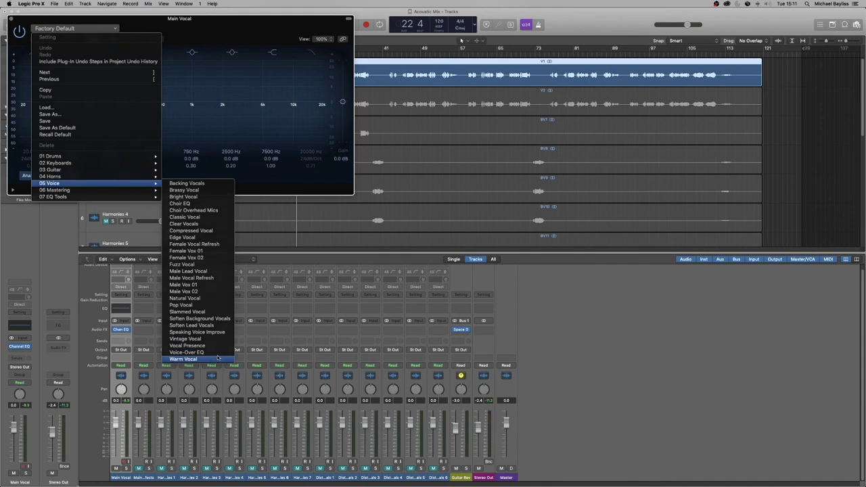
pyautogui.click(213, 359)
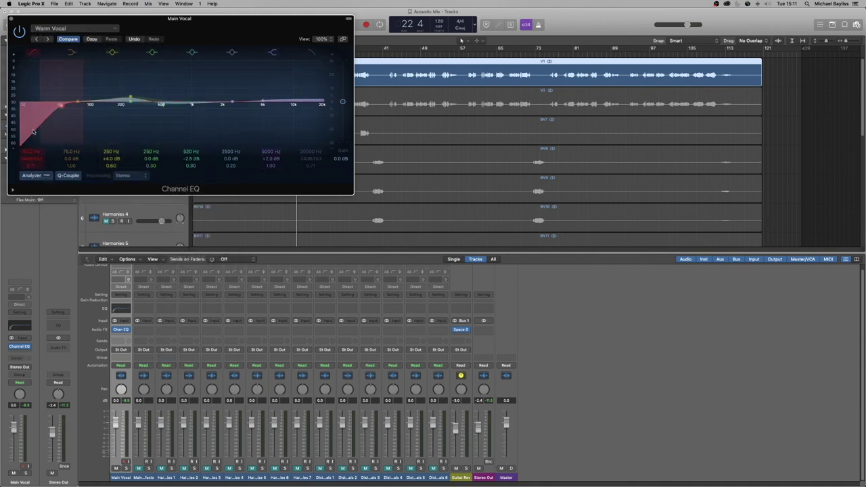
pyautogui.moveTo(166, 19); pyautogui.dragTo(541, 144)
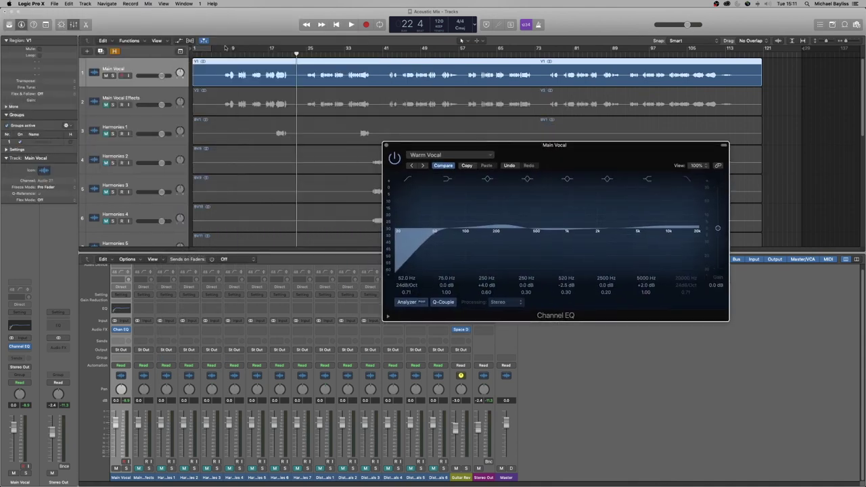
# Play the vocal from just before bar 8, setting the EQ's low cut to 75 Hz and its fourth band to 270 Hz at +2.5 dB
pyautogui.click(225, 53)
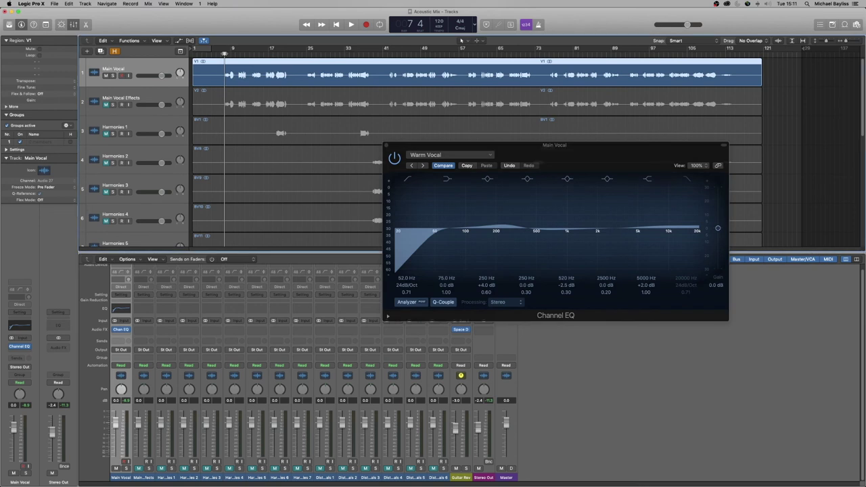
pyautogui.press('space')
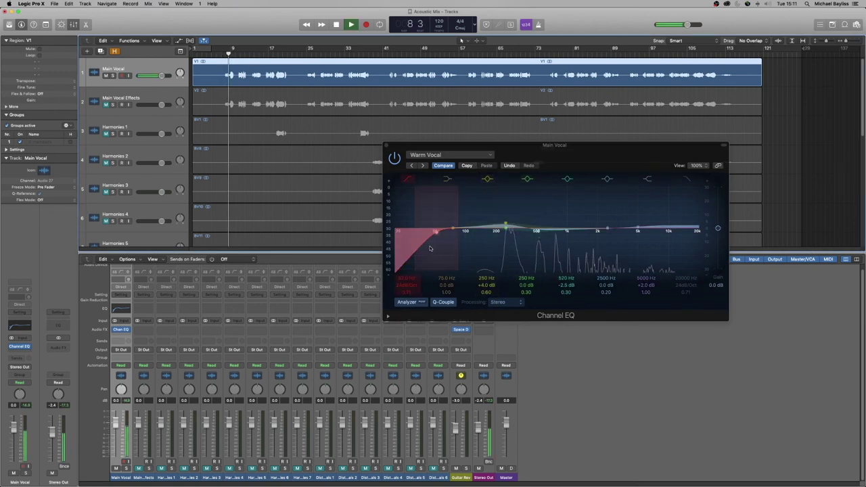
pyautogui.moveTo(429, 248); pyautogui.dragTo(444, 249)
pyautogui.moveTo(513, 231); pyautogui.dragTo(515, 227)
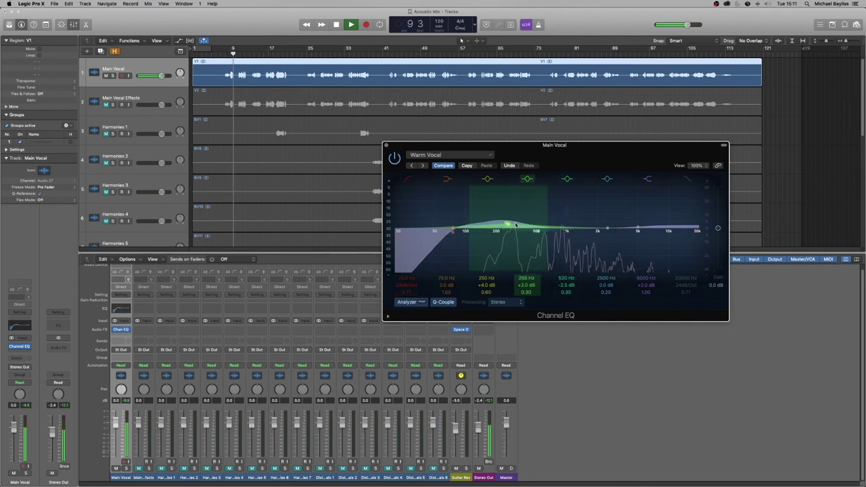
# Set the EQ's 2500 Hz band to 2300 Hz and the high shelf to 5800 Hz at +7 dB, and stop playback
pyautogui.moveTo(600, 231); pyautogui.dragTo(596, 230)
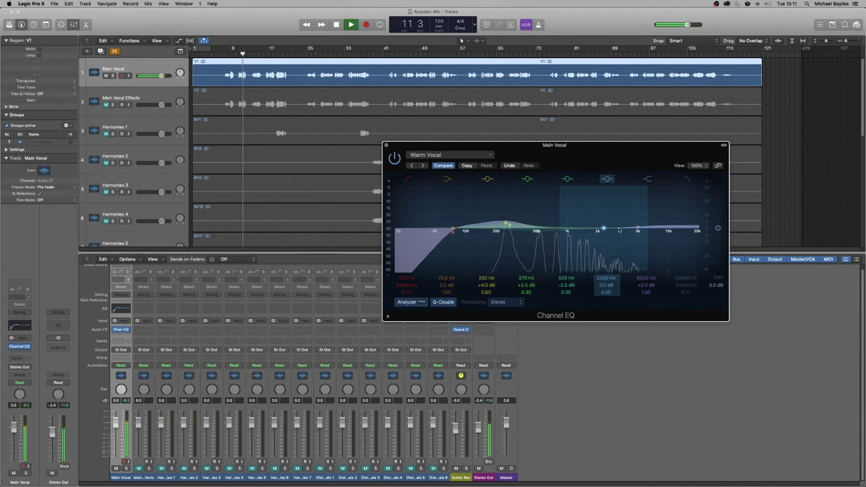
pyautogui.moveTo(673, 227); pyautogui.dragTo(680, 219)
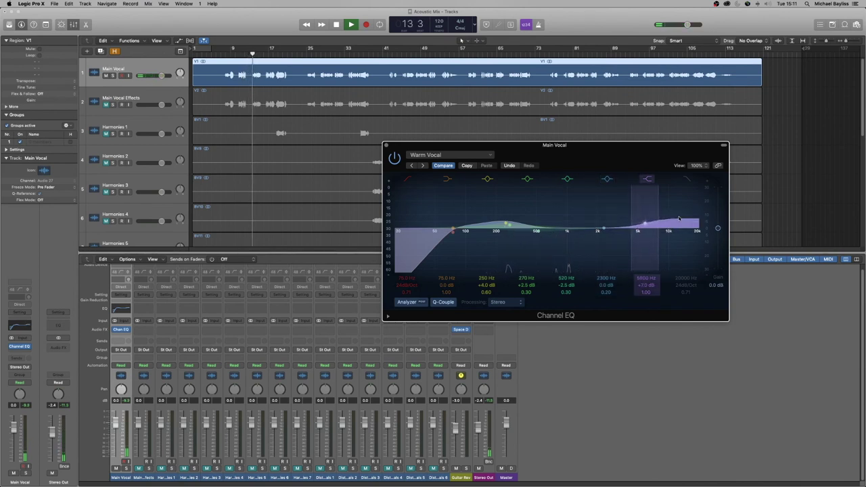
pyautogui.press('space')
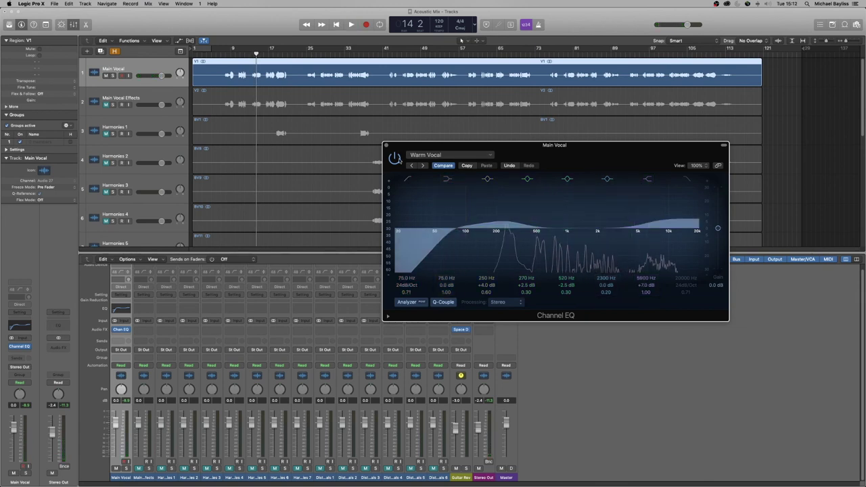
# Play the Main Vocal from bar 14 to bar 21, comparing it with the Channel EQ bypassed and enabled, ending with it enabled
pyautogui.click(398, 158)
pyautogui.press('space')
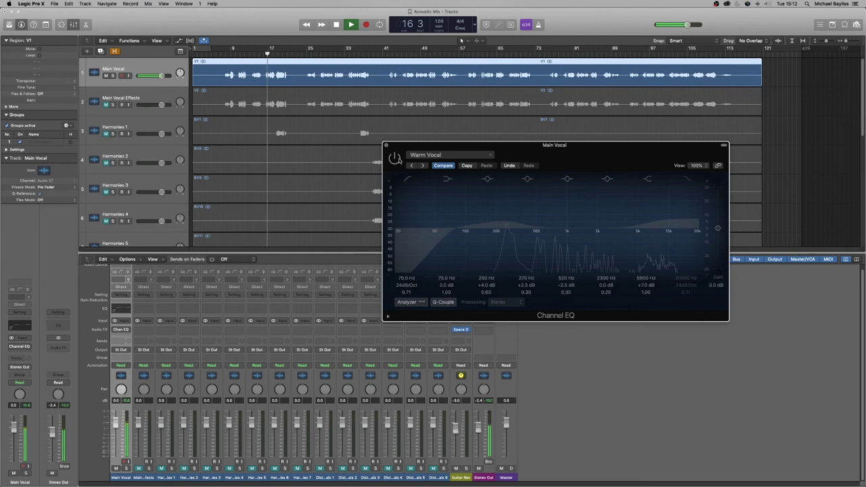
pyautogui.click(398, 159)
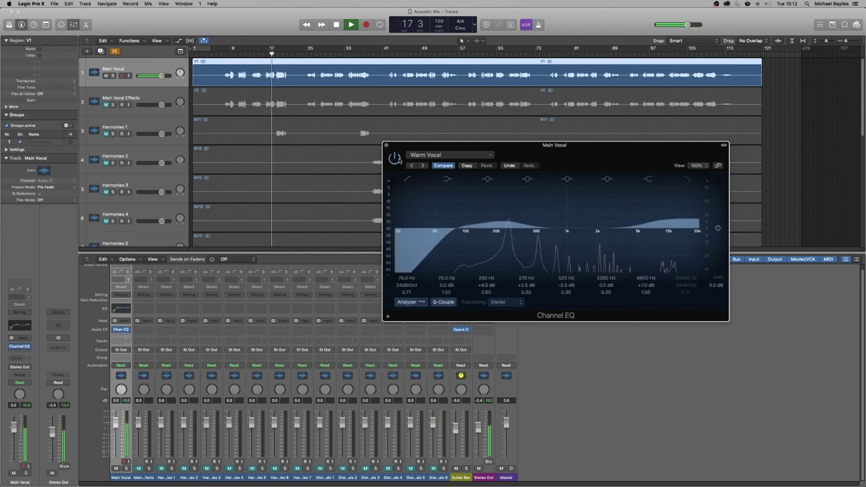
pyautogui.click(398, 158)
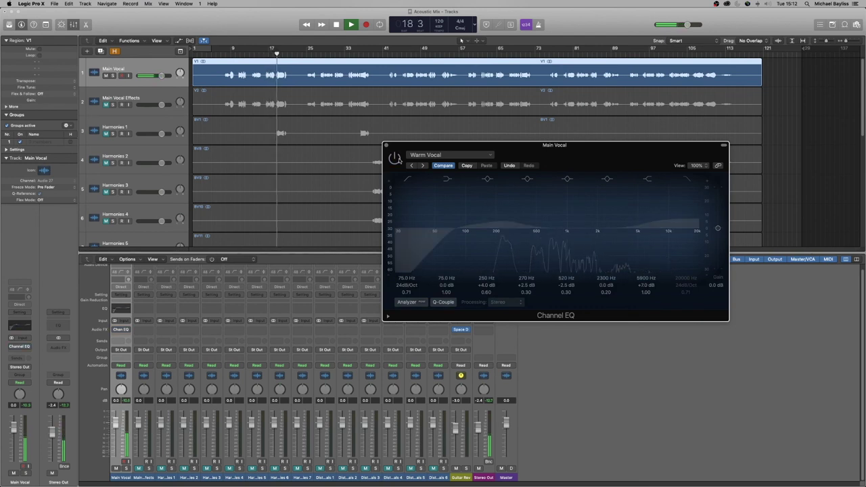
pyautogui.click(398, 158)
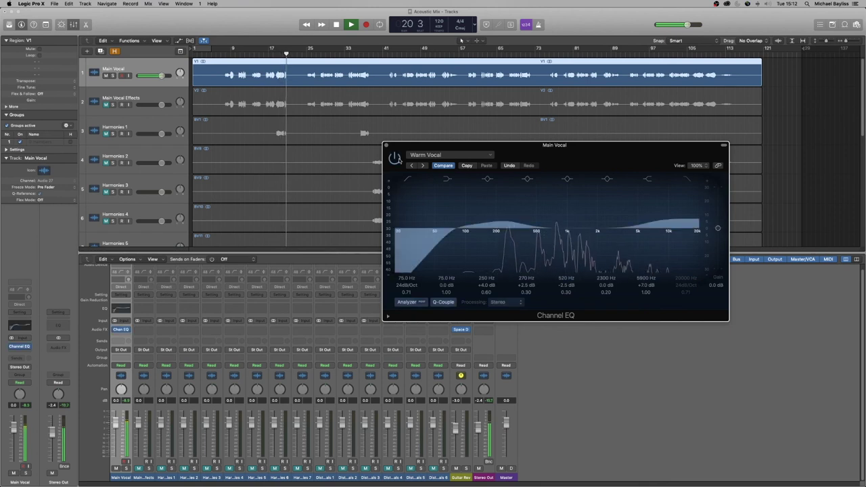
pyautogui.press('space')
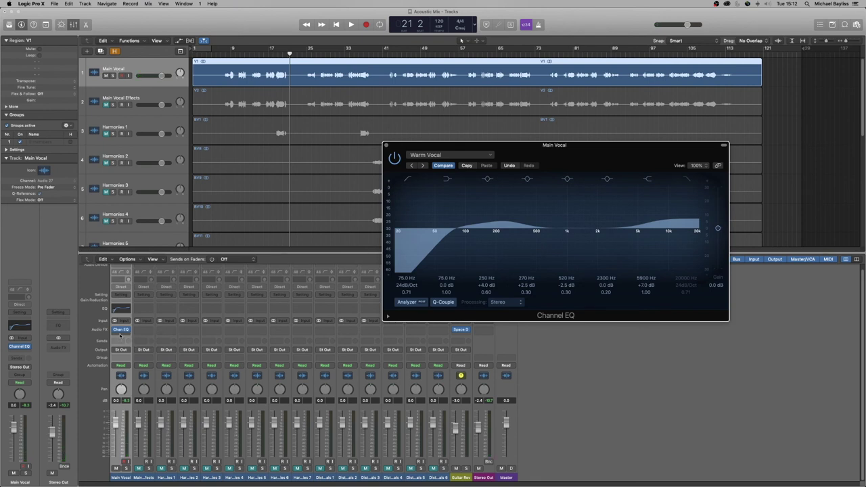
# Insert a stereo Compressor after the Main Vocal's Channel EQ, load the Bright Vocal preset and move its window clear of the track list
pyautogui.click(120, 336)
pyautogui.moveTo(141, 359)
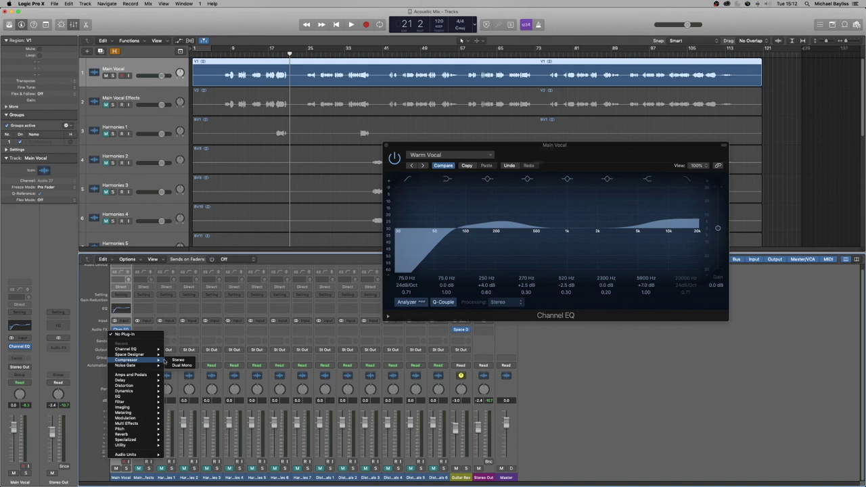
pyautogui.click(170, 360)
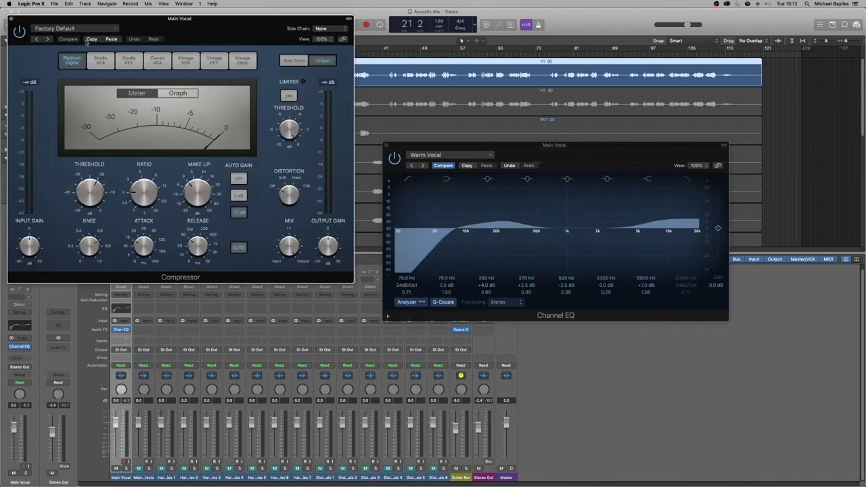
pyautogui.click(82, 29)
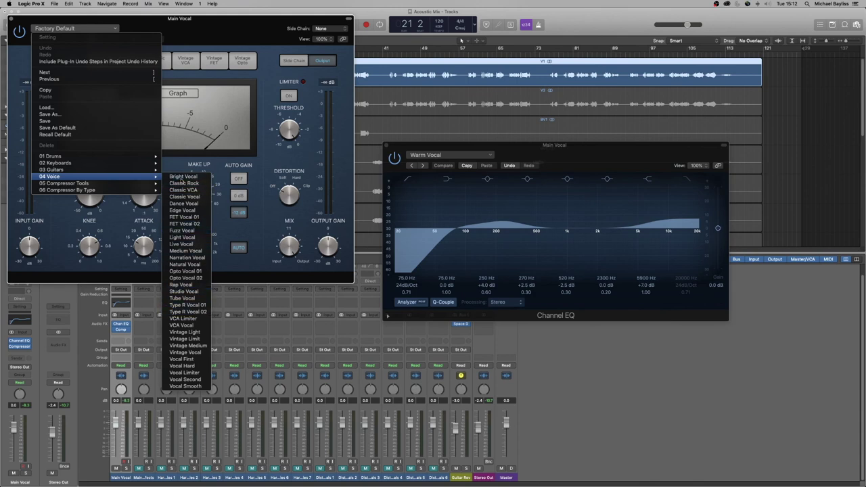
pyautogui.click(181, 181)
pyautogui.moveTo(225, 26); pyautogui.dragTo(512, 171)
# Close the Channel EQ, play from bar 8, and set the Compressor's threshold to -24.5 dB, a lower ratio and the attack to 23 ms
pyautogui.click(225, 56)
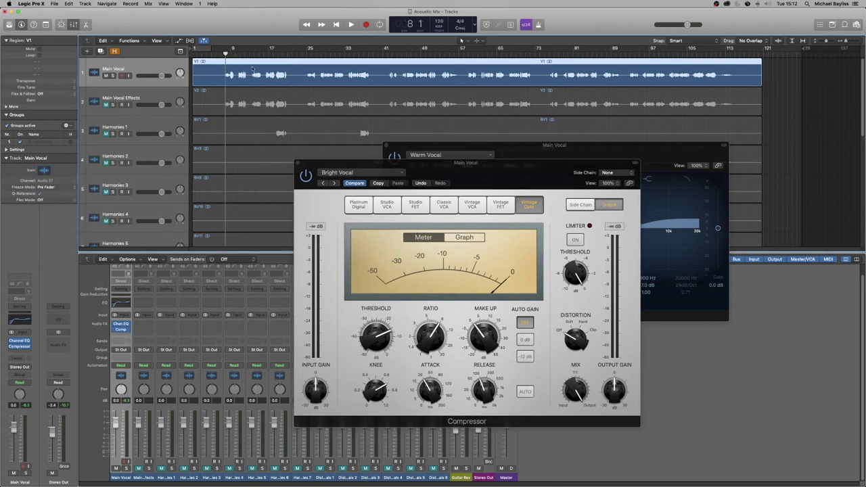
pyautogui.click(386, 145)
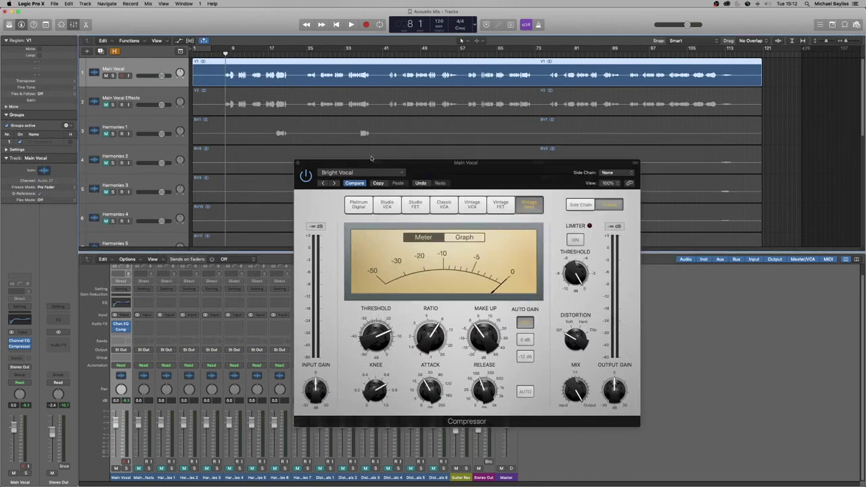
pyautogui.press('space')
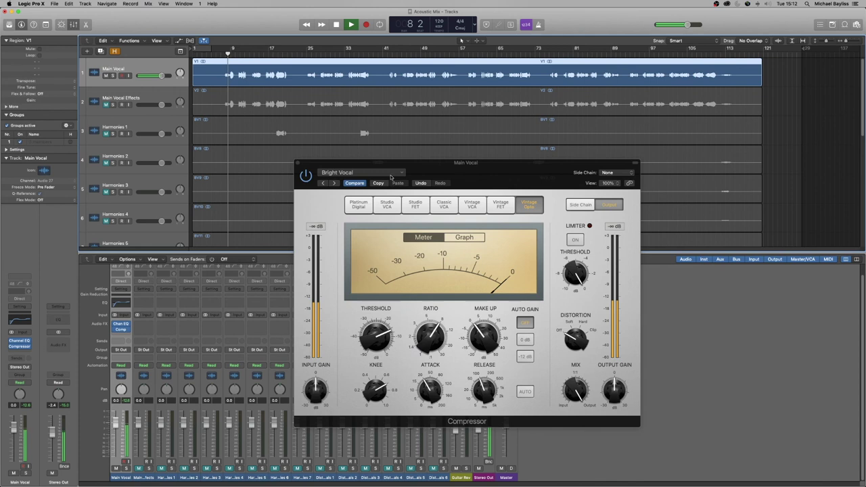
pyautogui.moveTo(376, 337); pyautogui.dragTo(381, 355)
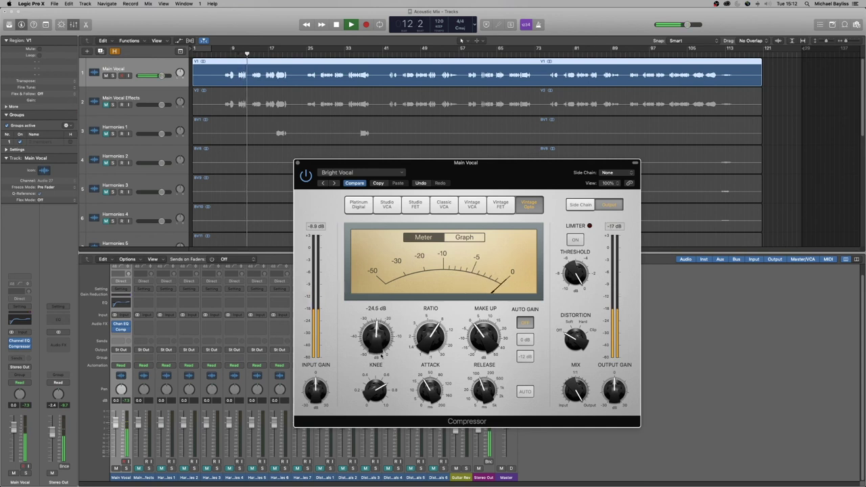
pyautogui.moveTo(481, 347); pyautogui.dragTo(430, 373)
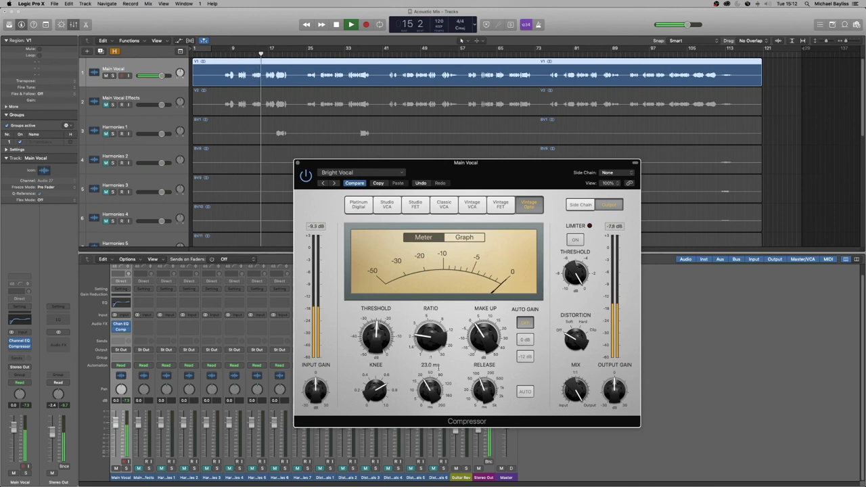
# Compare the vocal with and without the Compressor, leaving it enabled, then close its window and stop playback
pyautogui.click(308, 176)
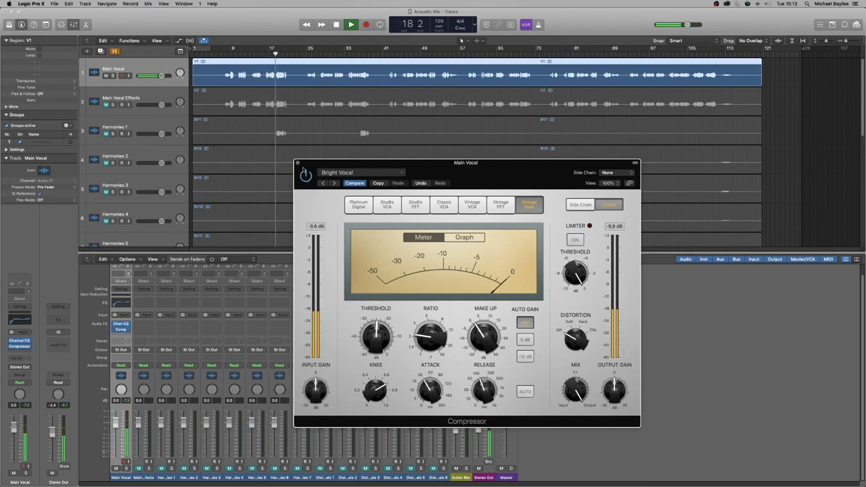
pyautogui.click(298, 163)
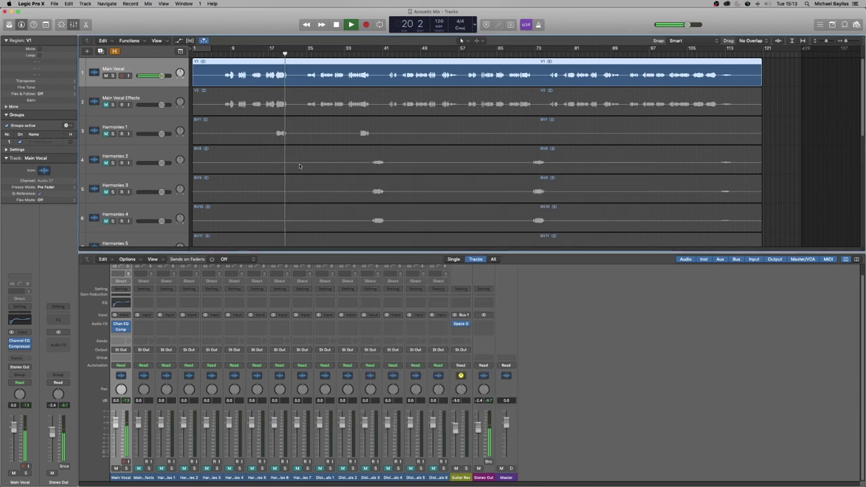
pyautogui.press('space')
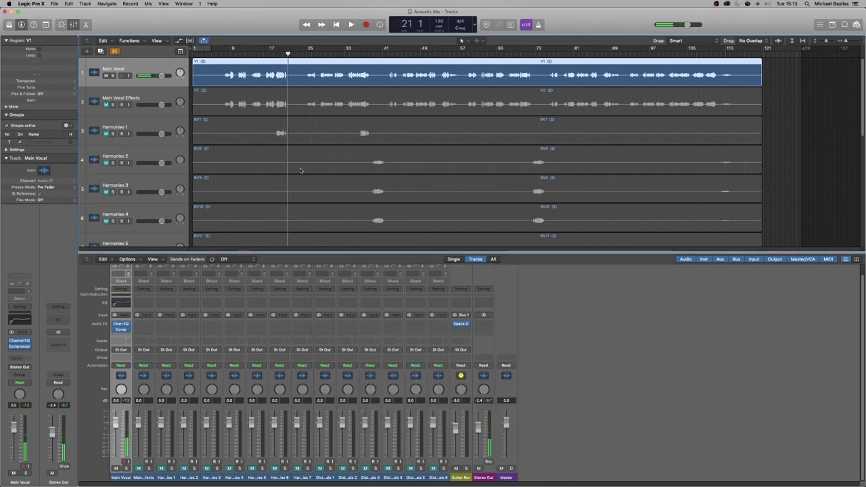
# Insert a stereo Space Designer after the Compressor on the Main Vocal and load the 0.2s Small Wet Room preset from the small rooms
pyautogui.click(120, 334)
pyautogui.moveTo(144, 376)
pyautogui.moveTo(138, 360)
pyautogui.click(169, 360)
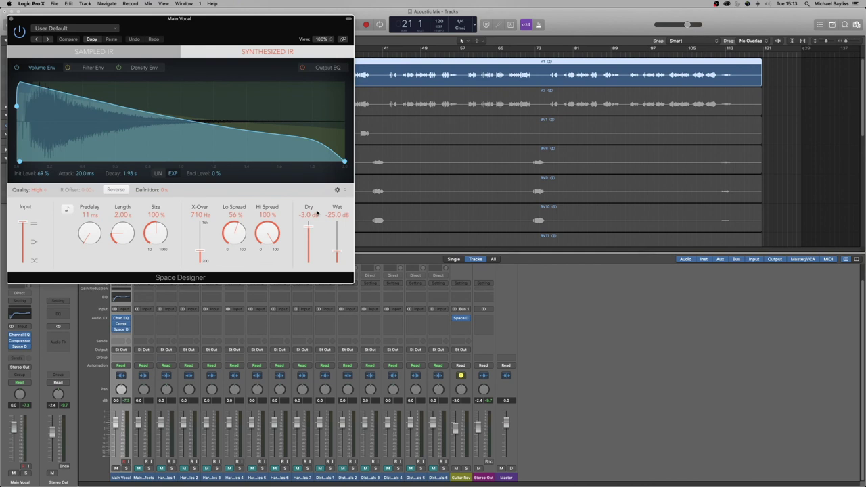
pyautogui.click(105, 28)
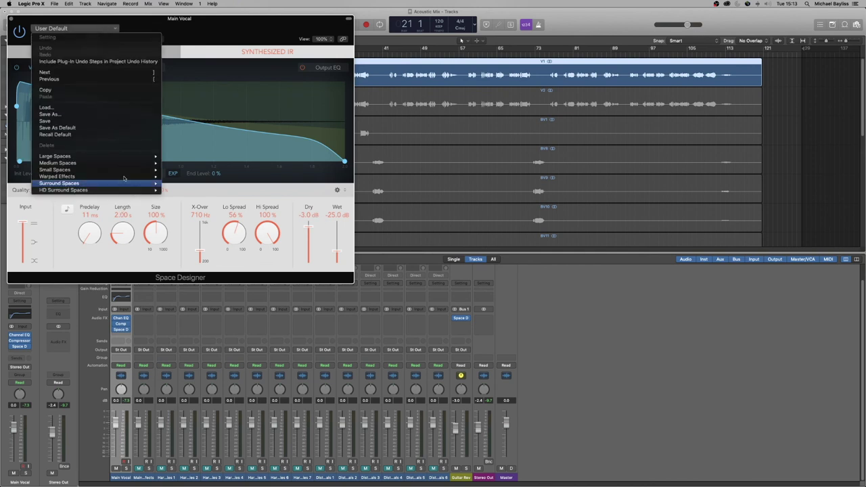
pyautogui.moveTo(130, 170)
pyautogui.moveTo(170, 171)
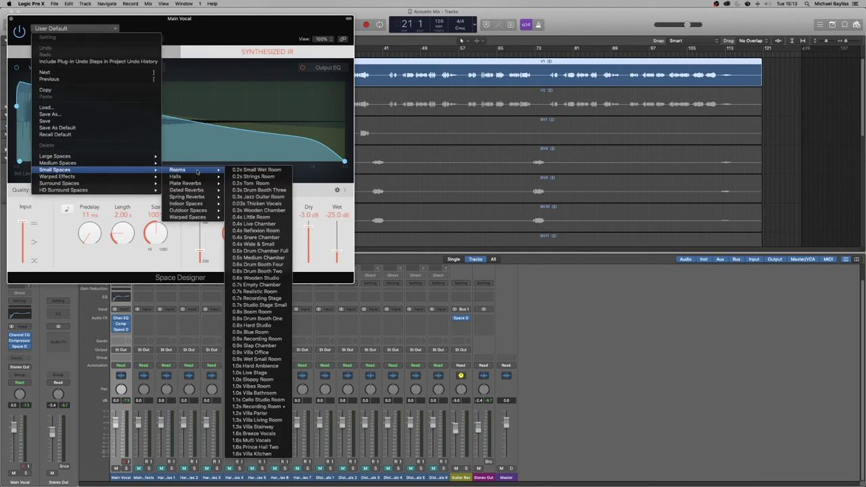
pyautogui.click(255, 170)
pyautogui.moveTo(272, 21); pyautogui.dragTo(479, 185)
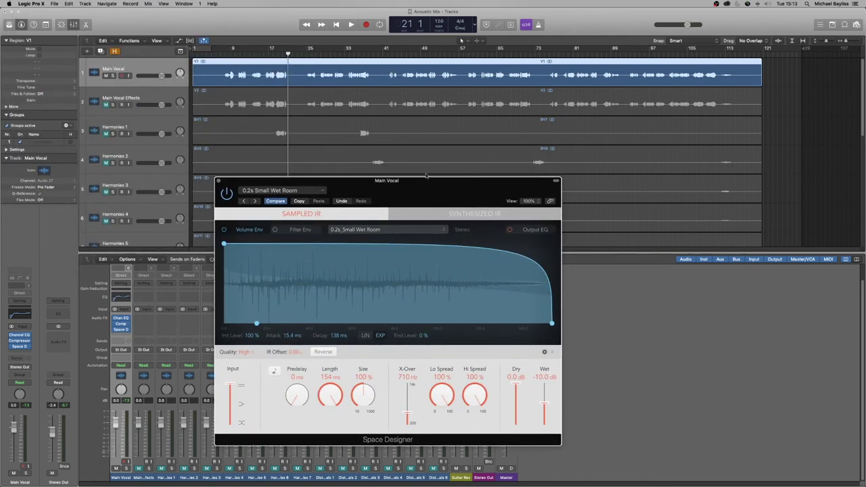
# Play the vocal from about bar 8 while setting Space Designer's wet level to -28 dB, close its window and stop playback
pyautogui.click(223, 56)
pyautogui.moveTo(544, 404); pyautogui.dragTo(540, 420)
pyautogui.press('space')
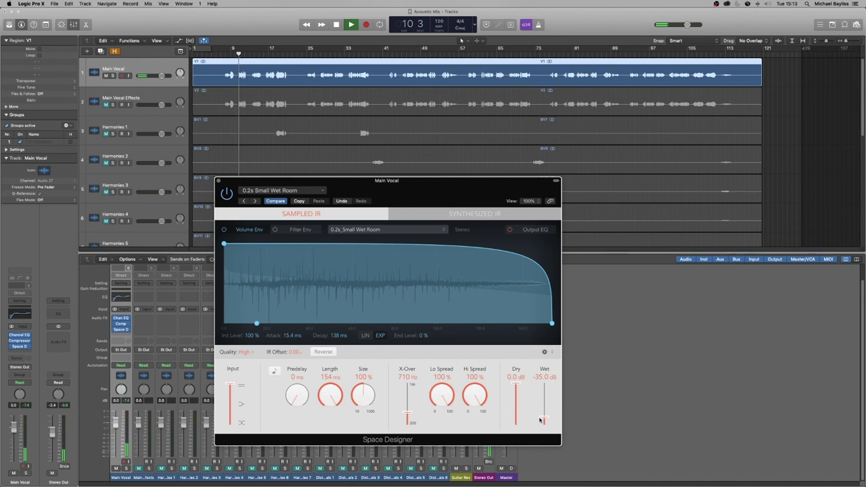
pyautogui.moveTo(540, 420); pyautogui.dragTo(541, 416)
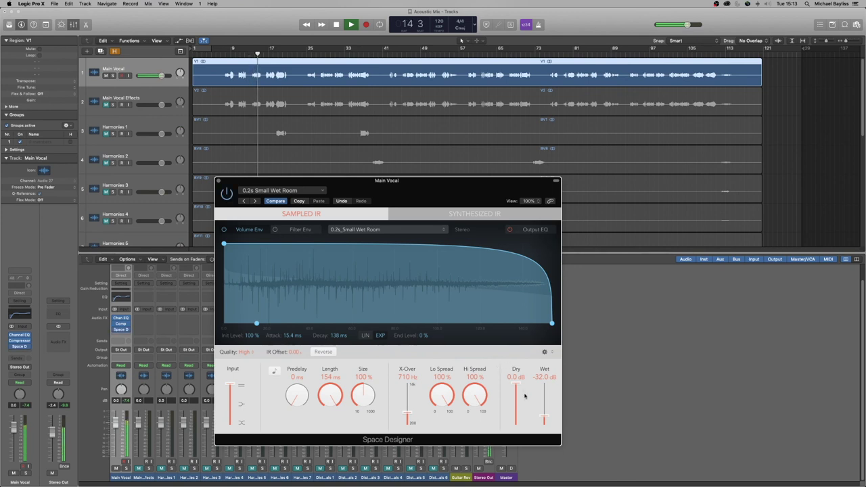
pyautogui.moveTo(547, 419); pyautogui.dragTo(545, 418)
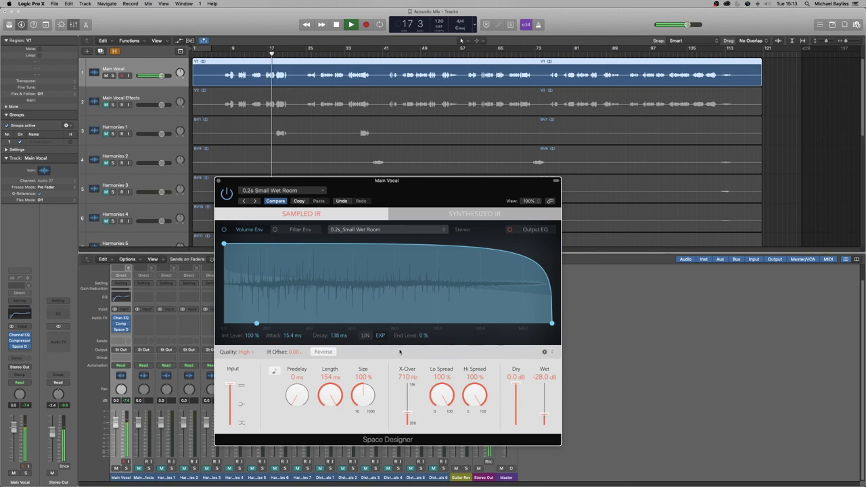
pyautogui.click(218, 182)
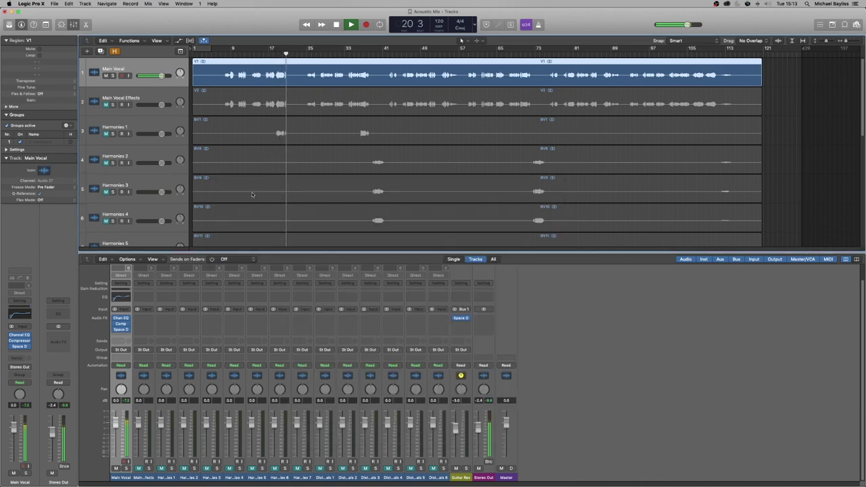
pyautogui.press('space')
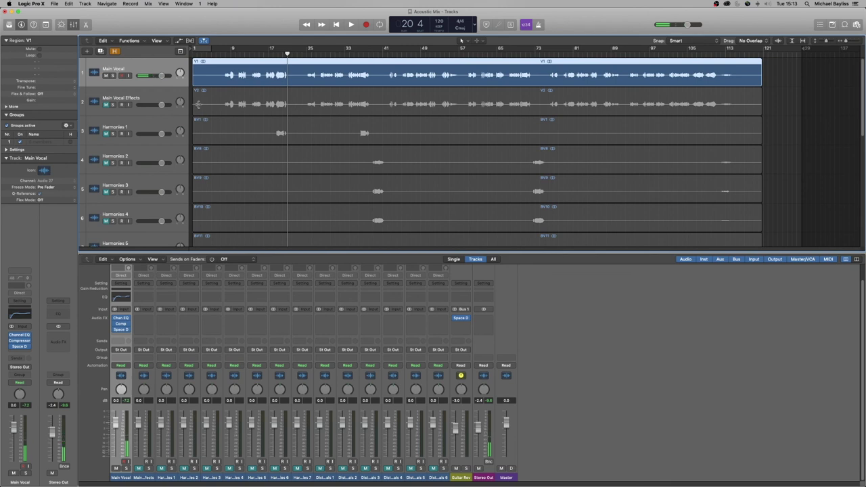
# Unmute Harmonies 1, move the playhead to bar 18 and copy the Main Vocal's Channel EQ, Compressor and Space Designer onto the Harmonies 1 channel
pyautogui.click(207, 101)
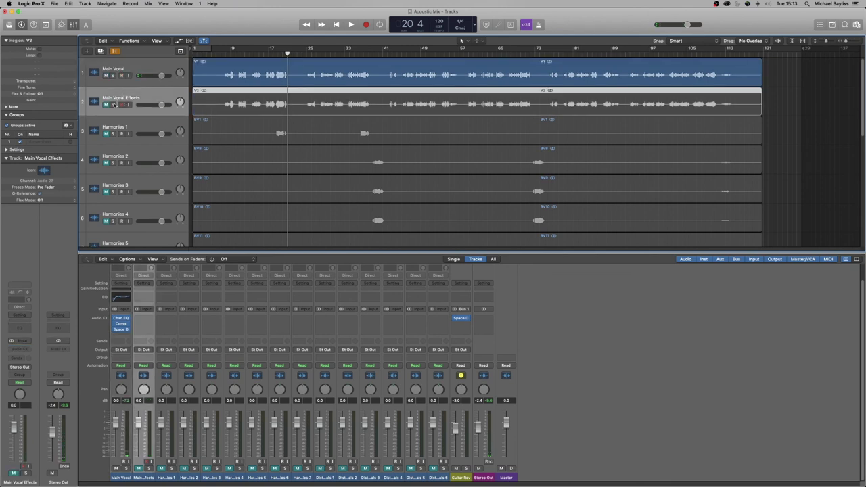
pyautogui.click(282, 141)
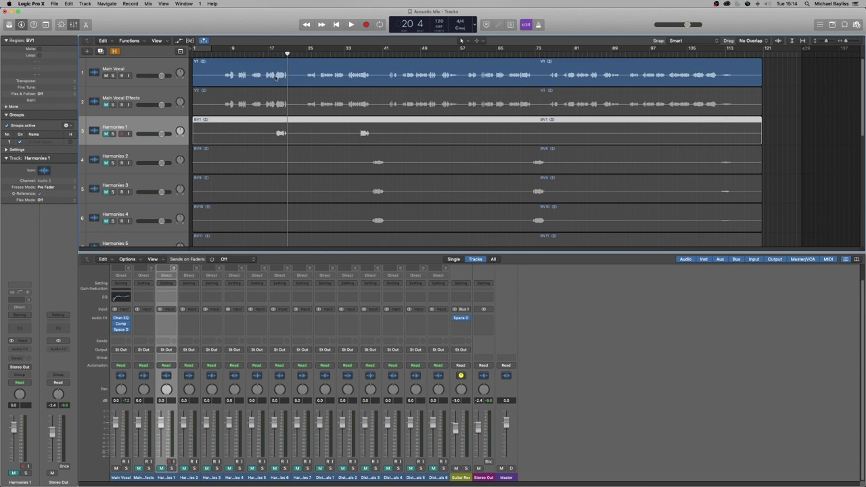
pyautogui.click(106, 134)
pyautogui.moveTo(278, 54); pyautogui.dragTo(272, 54)
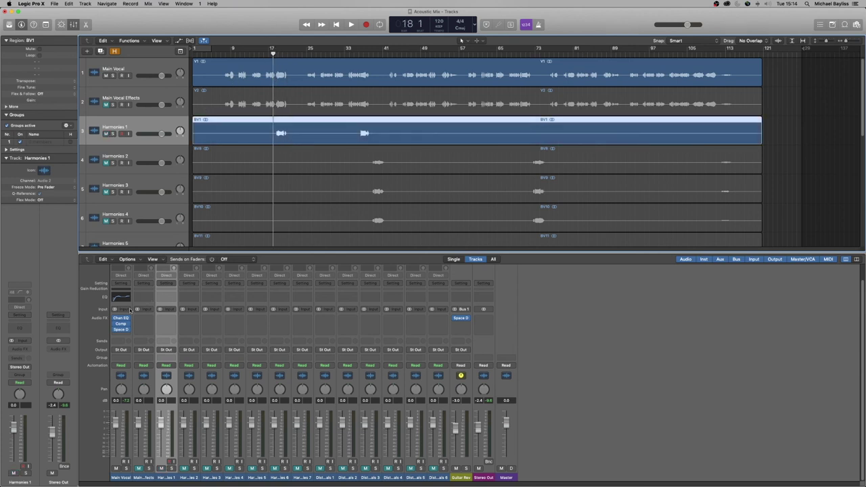
pyautogui.moveTo(121, 319); pyautogui.dragTo(170, 331)
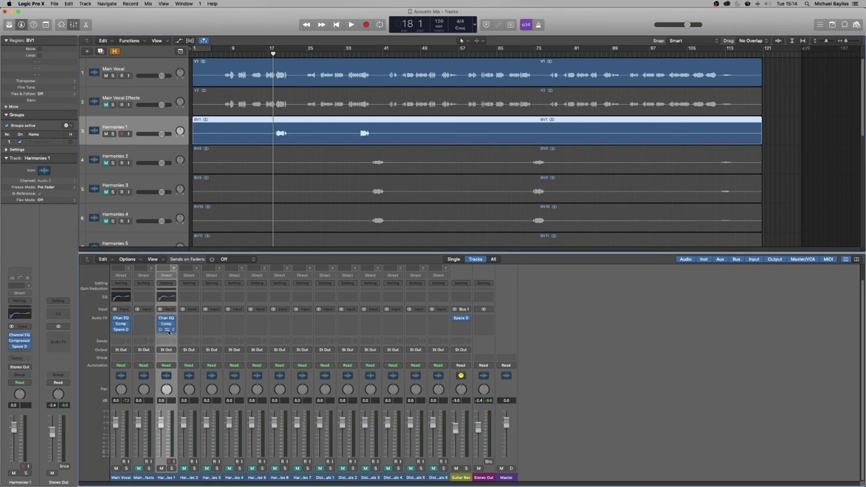
# Lower the Harmonies 1 volume and fine-tune it to -7.2 dB while playing from bar 16, then stop playback
pyautogui.moveTo(160, 431); pyautogui.dragTo(159, 448)
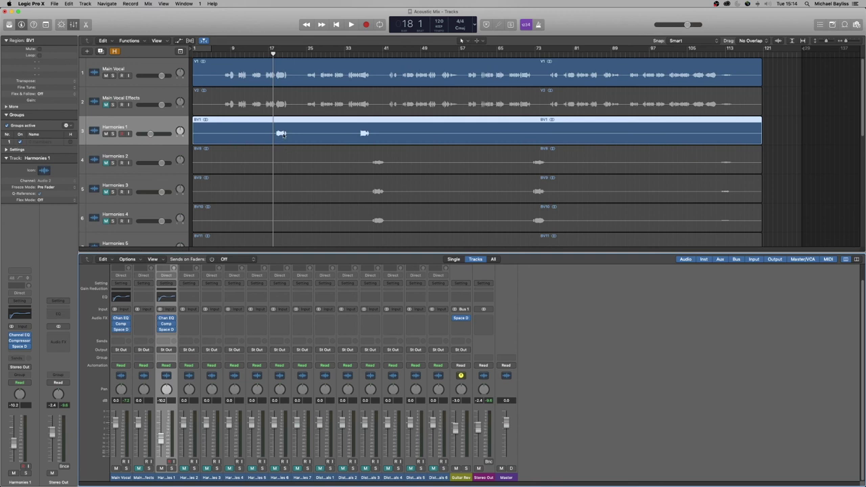
pyautogui.click(263, 54)
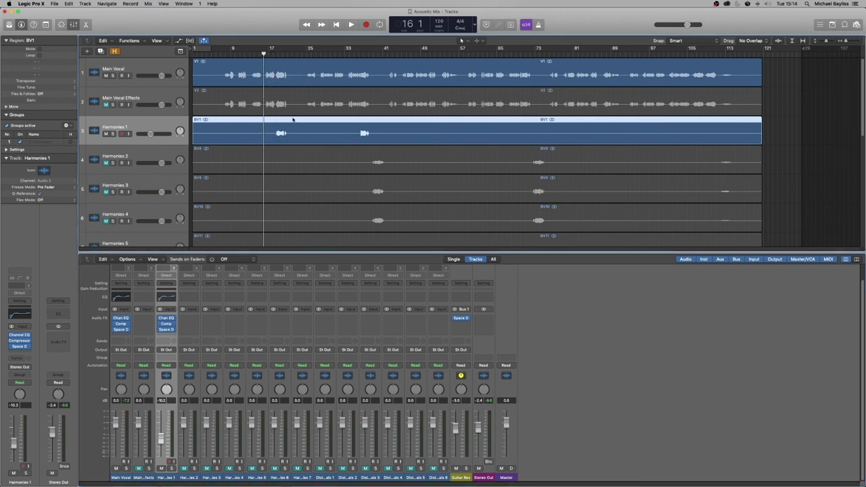
pyautogui.press('space')
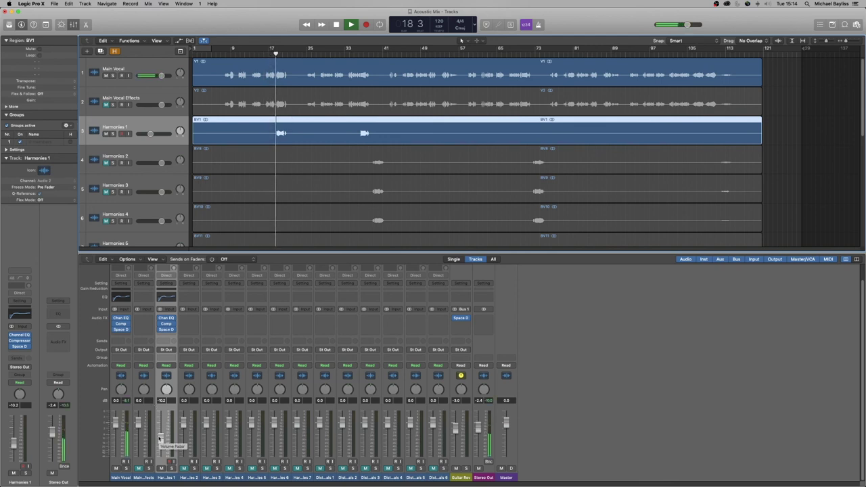
pyautogui.moveTo(160, 439); pyautogui.dragTo(160, 434)
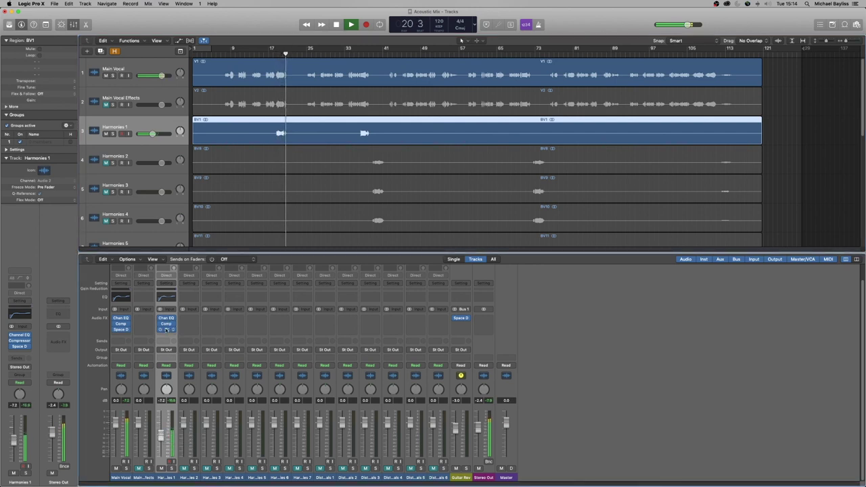
pyautogui.press('space')
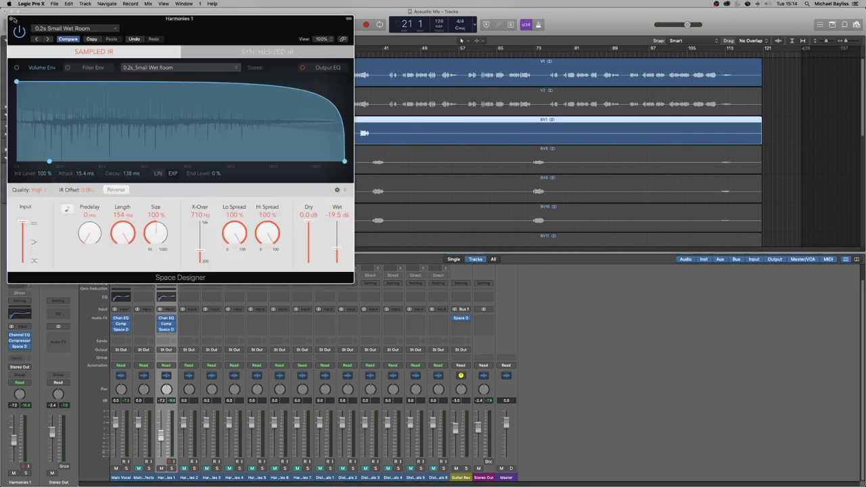
# Replay Harmonies 1 from bar 16 with its Space Designer open to check the reverb, then close the plug-in and stop playback
pyautogui.click(13, 18)
pyautogui.moveTo(289, 55); pyautogui.dragTo(263, 54)
pyautogui.press('space')
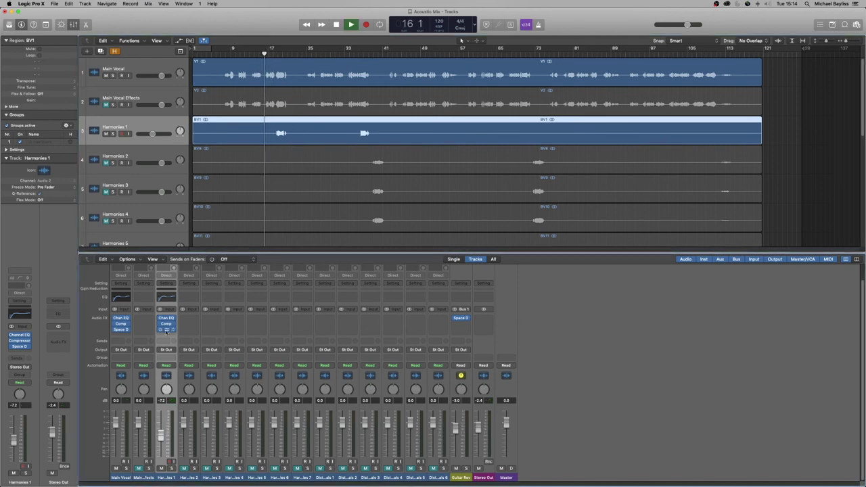
pyautogui.click(166, 330)
pyautogui.moveTo(213, 23); pyautogui.dragTo(665, 147)
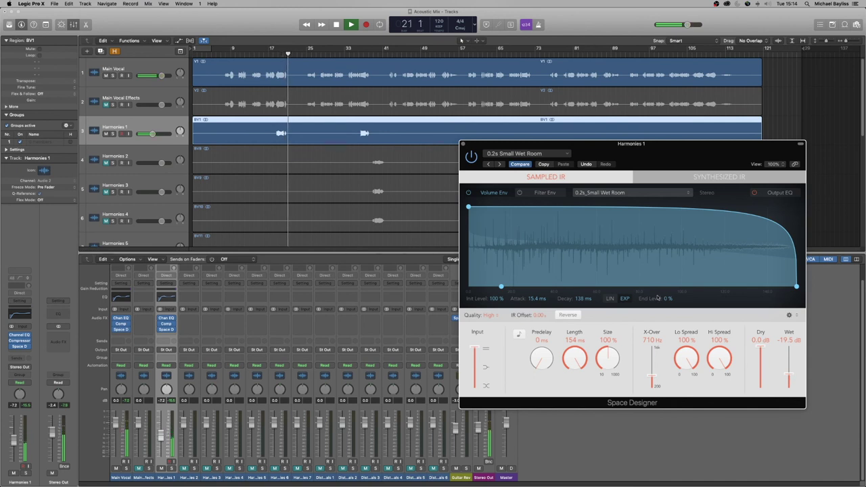
pyautogui.click(463, 144)
pyautogui.press('space')
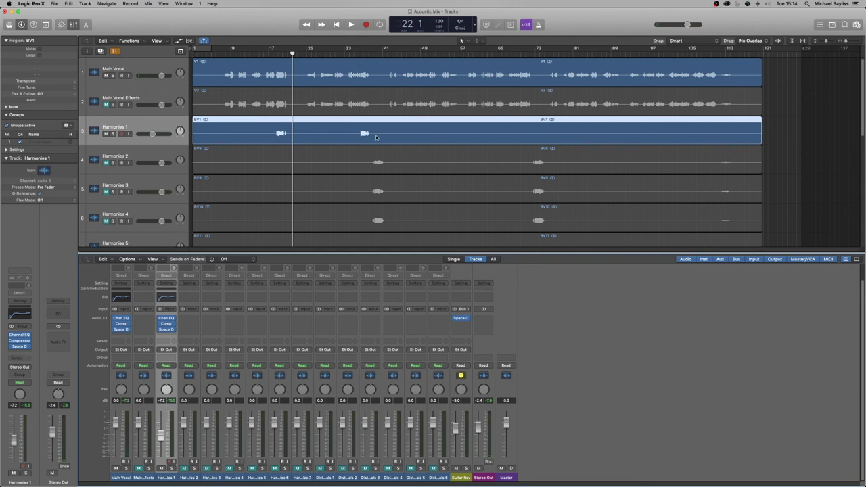
# Play from about bar 33 to hear the second Harmonies 1 phrase against the Main Vocal, then stop
pyautogui.moveTo(347, 54); pyautogui.dragTo(345, 53)
pyautogui.press('space')
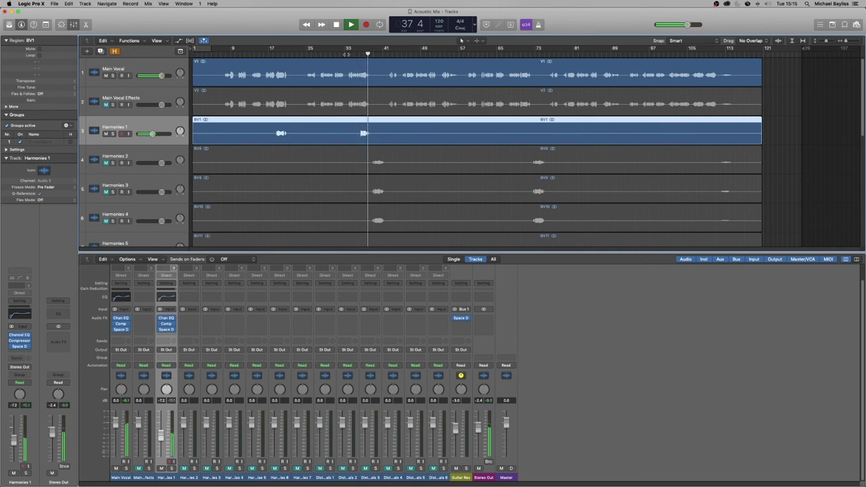
pyautogui.press('space')
# Select the six Distance Vocals tracks and move them directly below Harmonies 1 in the track list
pyautogui.scroll(-8, 293, 199)
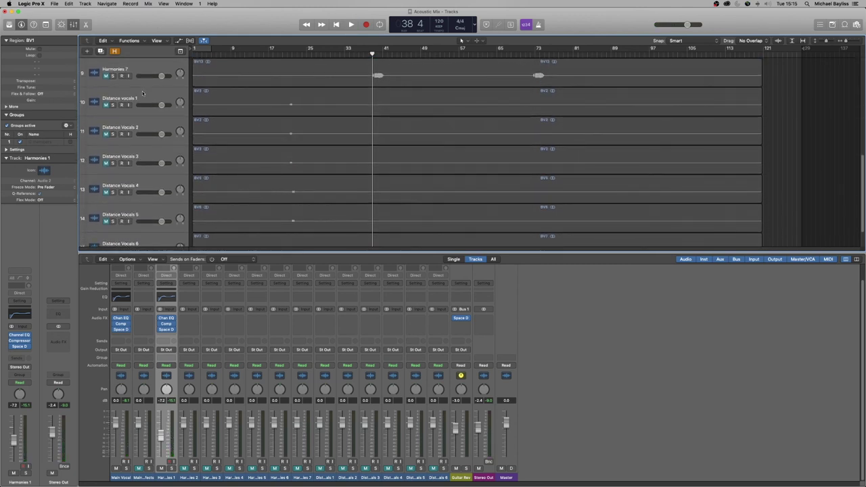
pyautogui.click(136, 99)
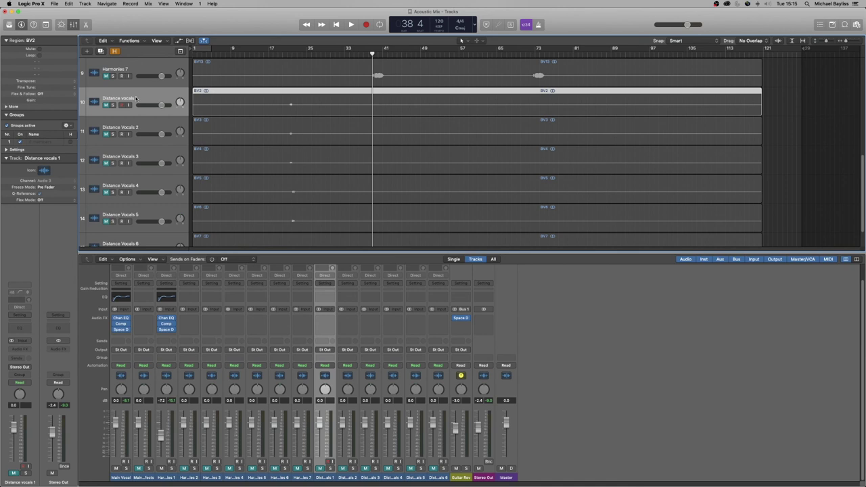
pyautogui.keyDown('shift'); pyautogui.click(136, 155); pyautogui.keyUp('shift')
pyautogui.scroll(-1, 127, 181)
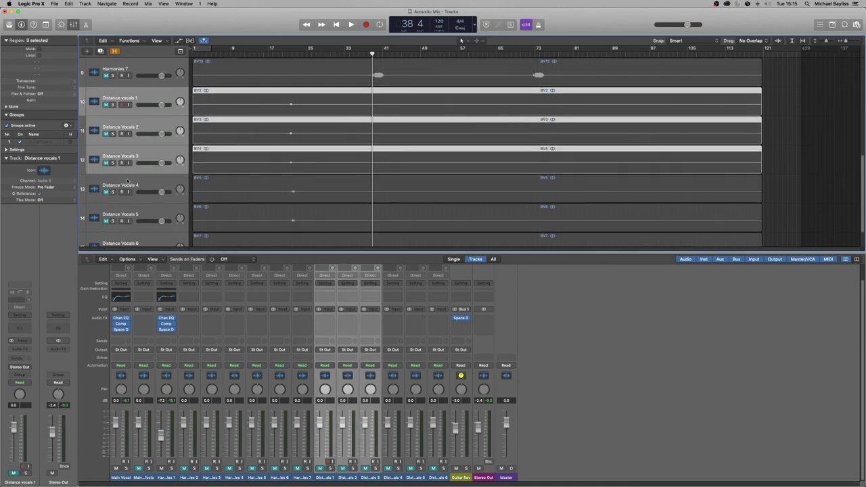
pyautogui.scroll(-3, 126, 188)
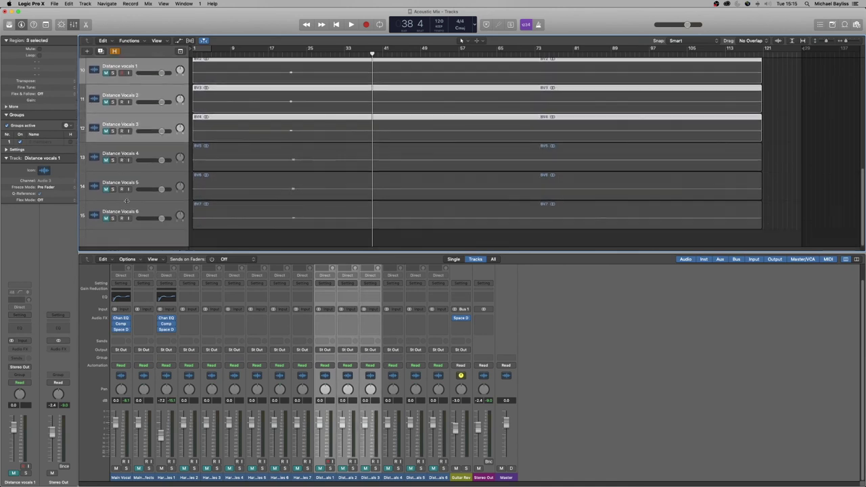
pyautogui.keyDown('shift'); pyautogui.click(127, 209); pyautogui.keyUp('shift')
pyautogui.scroll(3, 127, 203)
pyautogui.moveTo(122, 110); pyautogui.dragTo(116, 145)
pyautogui.scroll(-1, 138, 150)
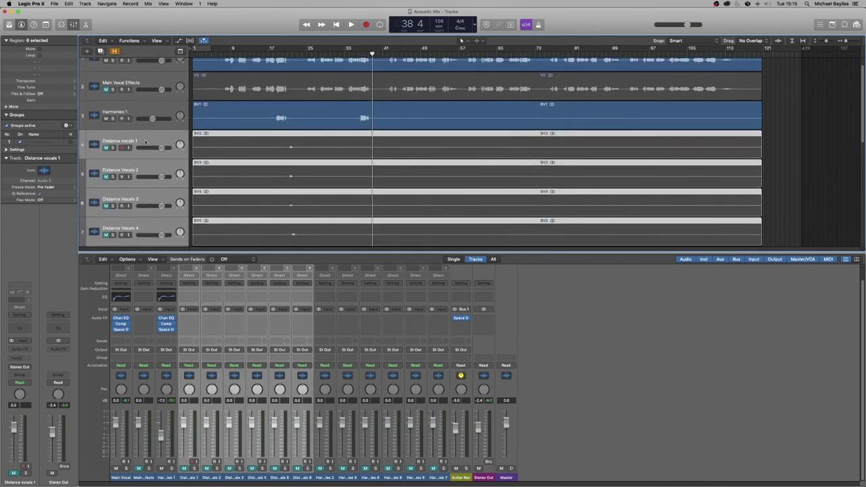
# Unmute Distance Vocals 1 to 3 and shorten their regions to end at about bar 24, just after the recorded phrase
pyautogui.click(139, 147)
pyautogui.moveTo(105, 151); pyautogui.dragTo(106, 209)
pyautogui.scroll(-2, 294, 177)
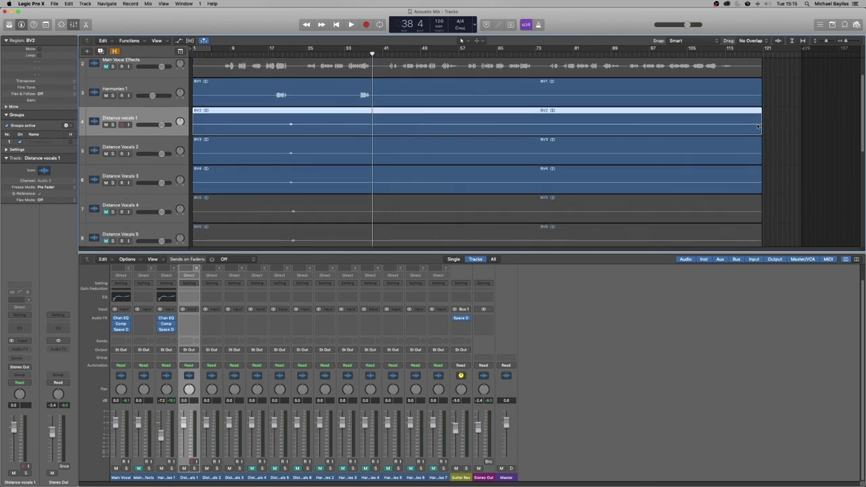
pyautogui.moveTo(760, 127); pyautogui.dragTo(305, 122)
pyautogui.moveTo(784, 186); pyautogui.dragTo(302, 159)
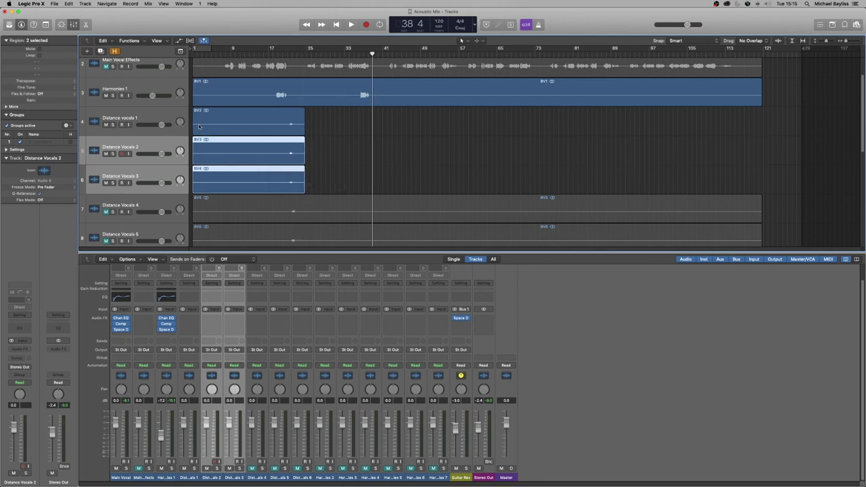
# Return the playhead to bar 16 and copy the Channel EQ, Compressor and Space Designer from Harmonies 1 to Distance Vocals 1 to 3
pyautogui.click(146, 114)
pyautogui.scroll(3, 196, 118)
pyautogui.click(279, 54)
pyautogui.moveTo(278, 54)
pyautogui.mouseDown()
pyautogui.moveTo(288, 54)
pyautogui.moveTo(264, 54)
pyautogui.mouseUp()
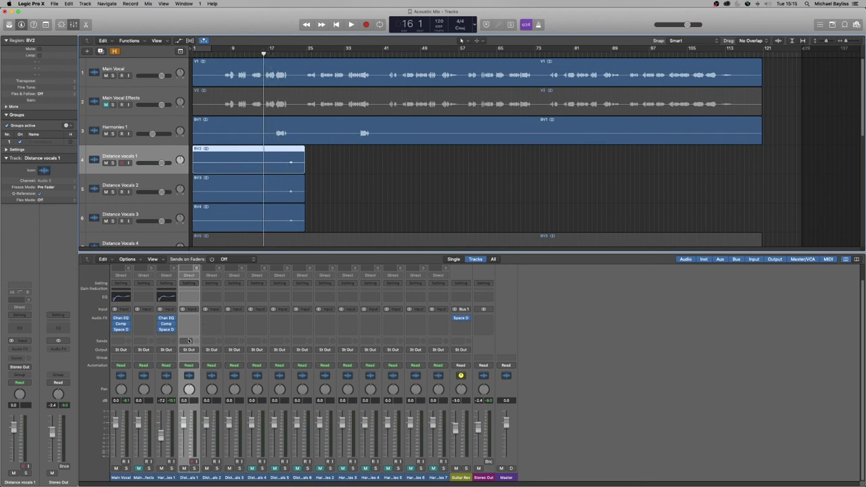
pyautogui.moveTo(166, 318); pyautogui.dragTo(234, 320)
pyautogui.moveTo(168, 324); pyautogui.dragTo(234, 324)
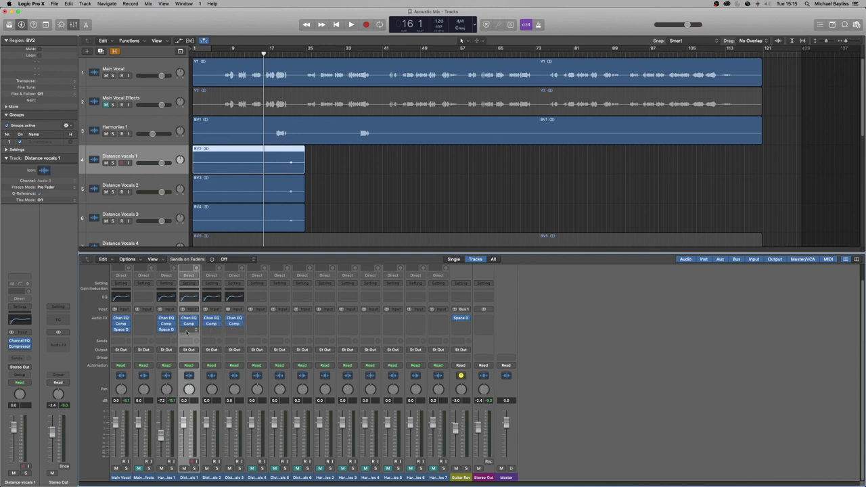
pyautogui.moveTo(168, 331); pyautogui.dragTo(234, 330)
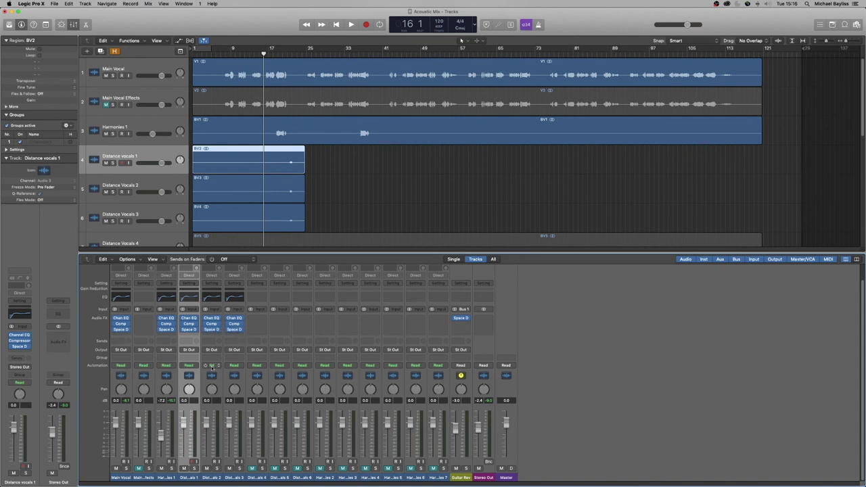
# Pan Distance Vocals 1 left and Distance Vocals 3 right, lower all three volumes to about -16 dB, and play the result from bar 16
pyautogui.moveTo(190, 390); pyautogui.dragTo(190, 377)
pyautogui.moveTo(224, 420); pyautogui.dragTo(207, 445)
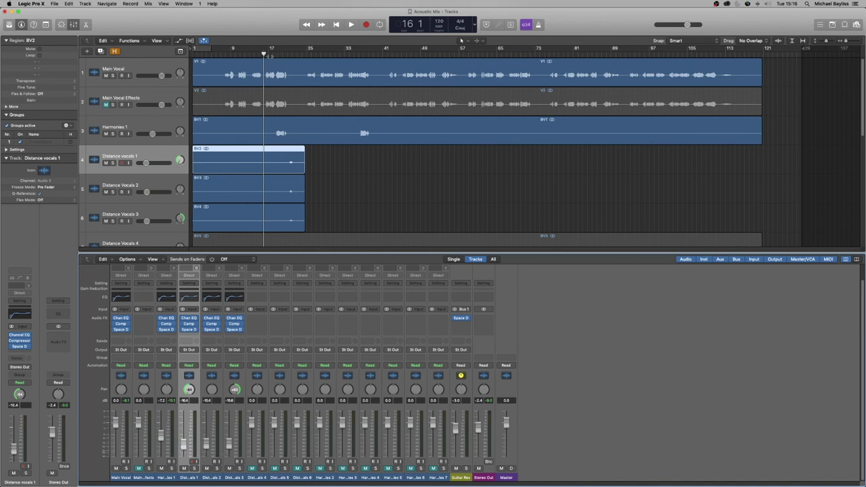
pyautogui.press('space')
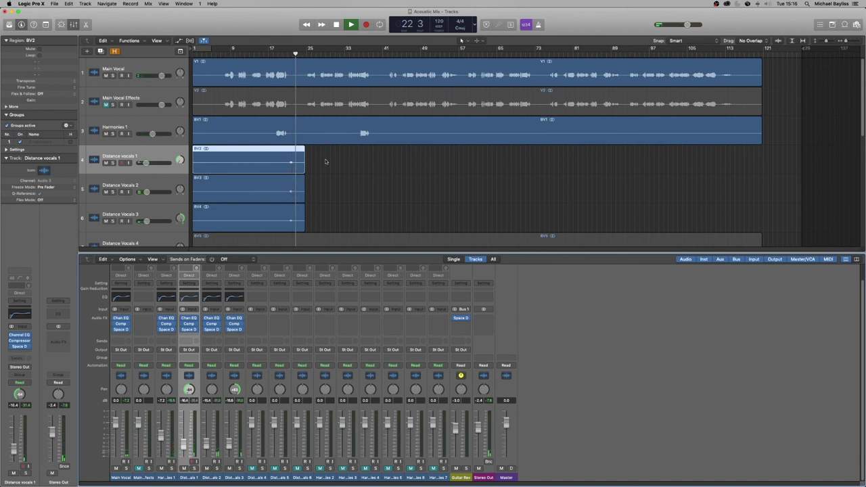
pyautogui.press('space')
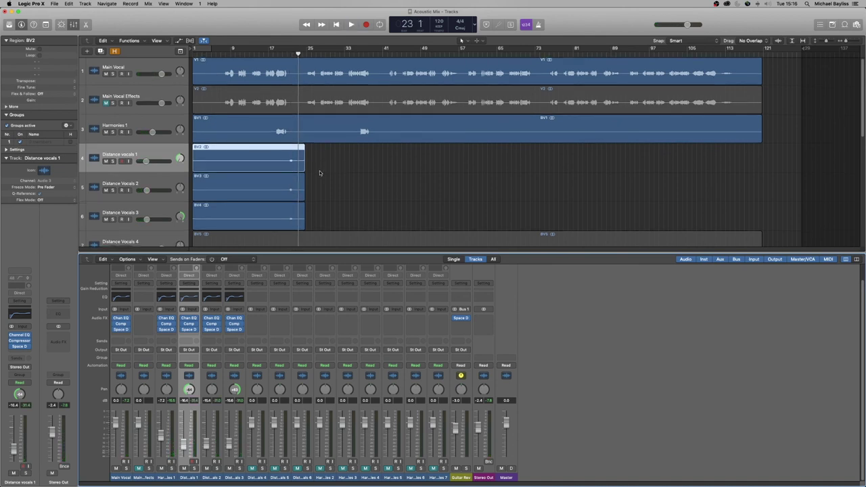
# Unmute Distance Vocals 4 to 6 and shorten their regions to match the ends of the Distance Vocals 1 to 3 regions
pyautogui.scroll(-3, 318, 203)
pyautogui.scroll(-2, 318, 223)
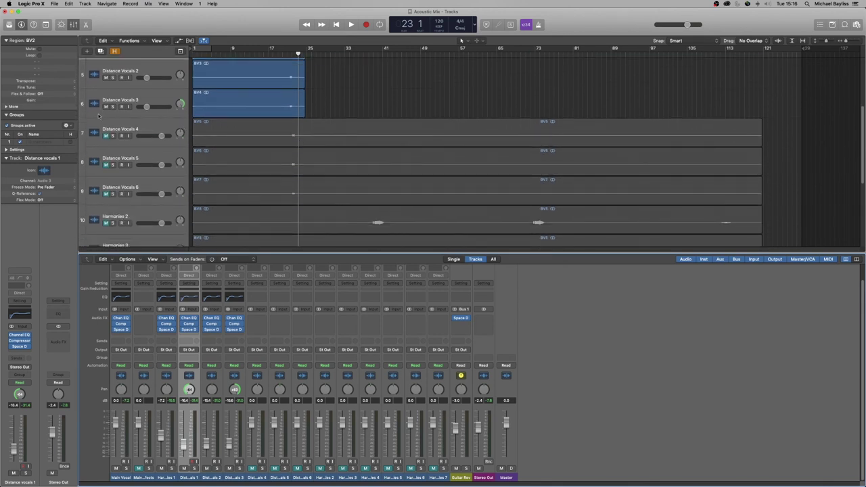
pyautogui.moveTo(114, 138); pyautogui.dragTo(104, 197)
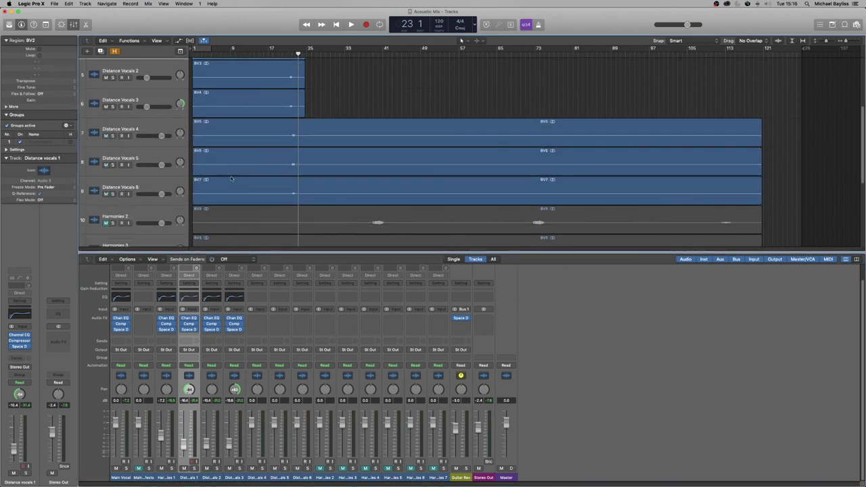
pyautogui.moveTo(758, 142); pyautogui.dragTo(304, 141)
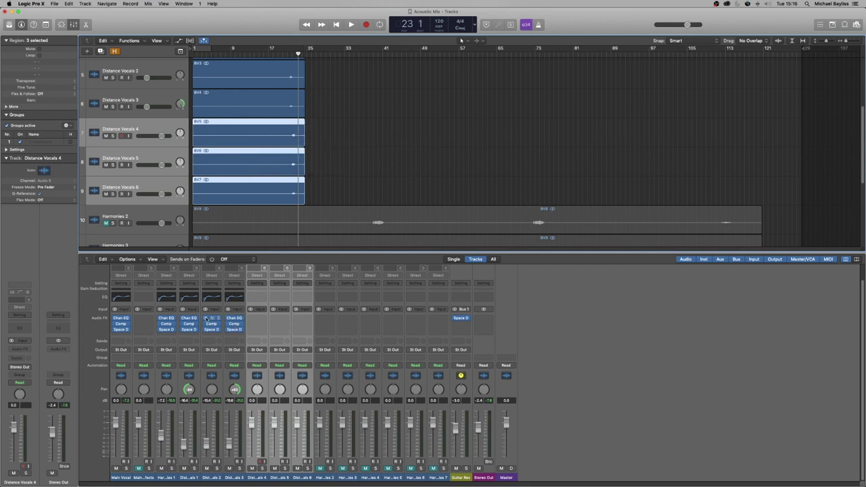
# Copy the Channel EQ, Compressor and Space Designer from the first Distance Vocals channels to Distance Vocals 4, 5 and 6
pyautogui.moveTo(190, 319); pyautogui.dragTo(282, 319)
pyautogui.keyDown('alt'); pyautogui.click(240, 320); pyautogui.keyUp('alt')
pyautogui.click(279, 320)
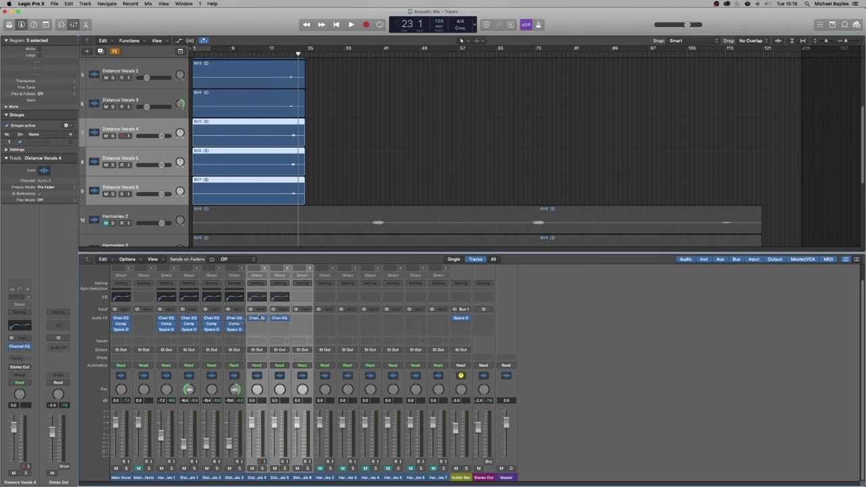
pyautogui.moveTo(280, 319); pyautogui.dragTo(302, 319)
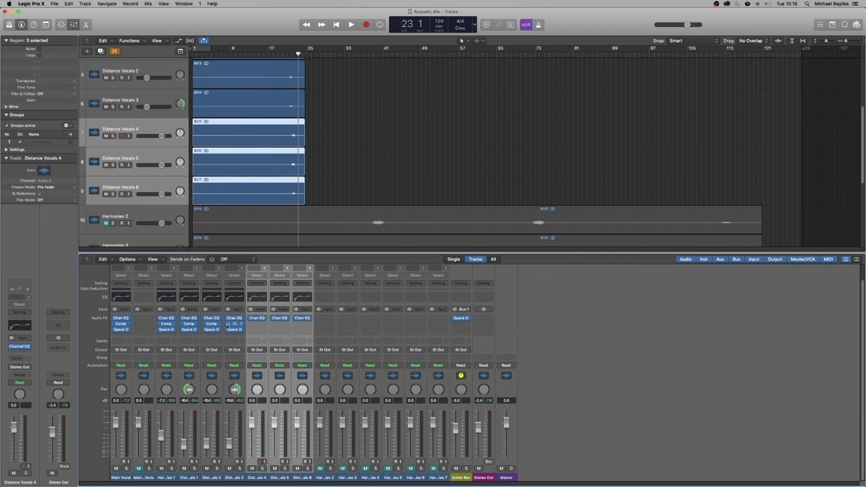
pyautogui.moveTo(190, 324); pyautogui.dragTo(302, 324)
pyautogui.moveTo(190, 331); pyautogui.dragTo(301, 331)
# Pan Distance Vocals 4 left, keep Distance Vocals 5 in the centre and pan Distance Vocals 6 right
pyautogui.moveTo(257, 390); pyautogui.dragTo(258, 393)
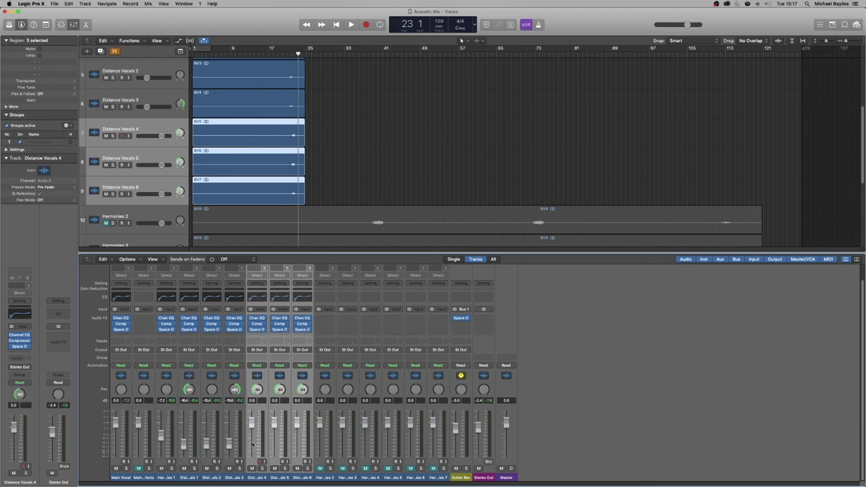
pyautogui.click(316, 472)
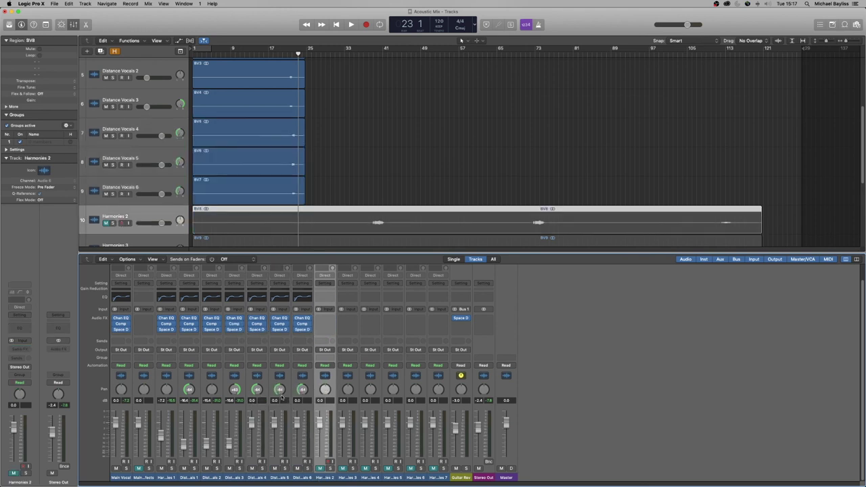
pyautogui.click(280, 392)
pyautogui.moveTo(302, 390); pyautogui.dragTo(303, 355)
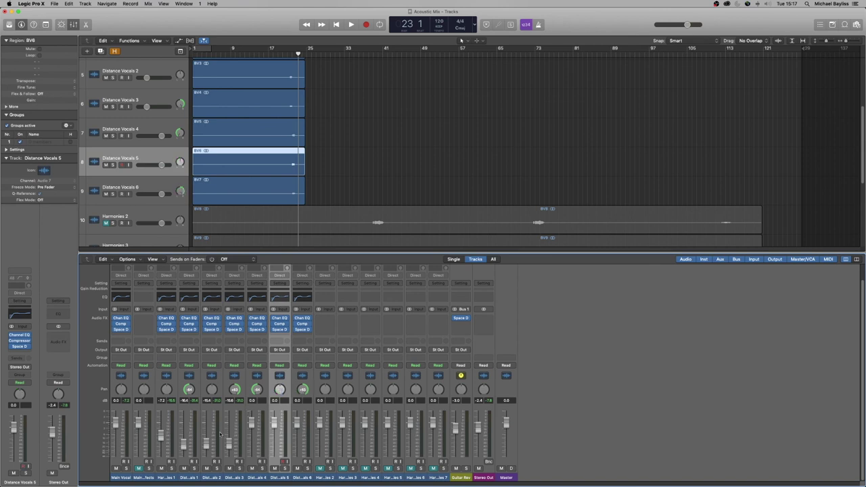
# Set the volumes of Distance Vocals 4, 5 and 6 to -16.4, -15.4 and -15.8 dB
pyautogui.doubleClick(252, 401)
pyautogui.write('-')
pyautogui.press('Tab')
pyautogui.press('Tab')
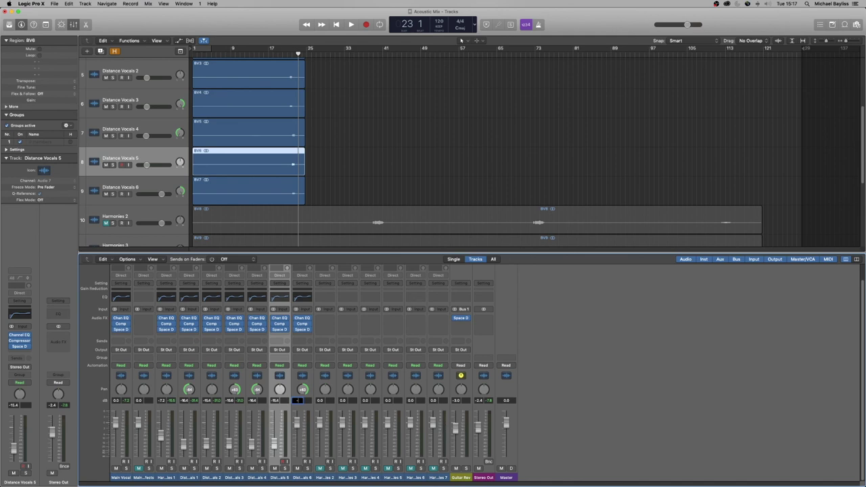
pyautogui.write('-15.6')
pyautogui.press('Return')
# Play the mix from bar 8 past the end of the distance vocals and stop at about bar 26
pyautogui.scroll(5, 284, 60)
pyautogui.click(265, 54)
pyautogui.click(262, 54)
pyautogui.moveTo(263, 53); pyautogui.dragTo(224, 53)
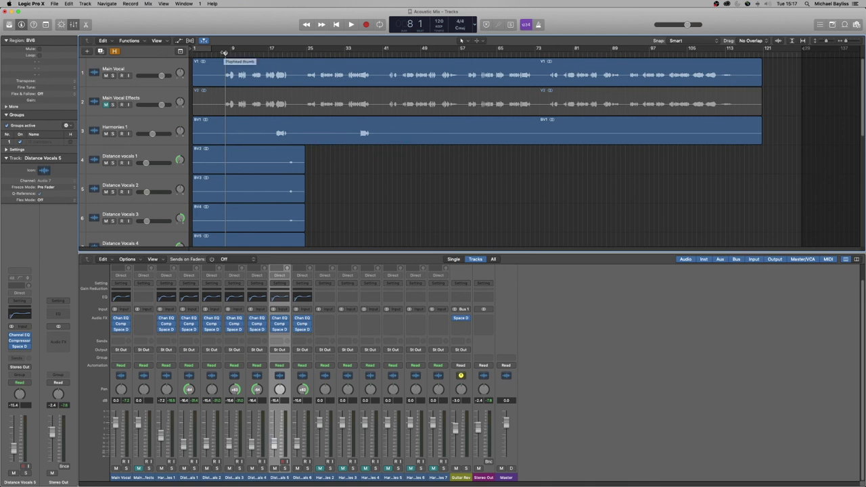
pyautogui.press('space')
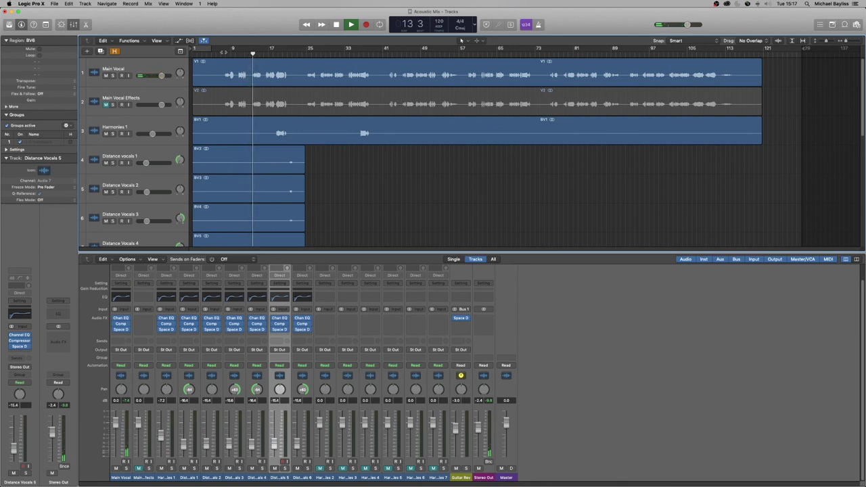
pyautogui.scroll(-10, 270, 150)
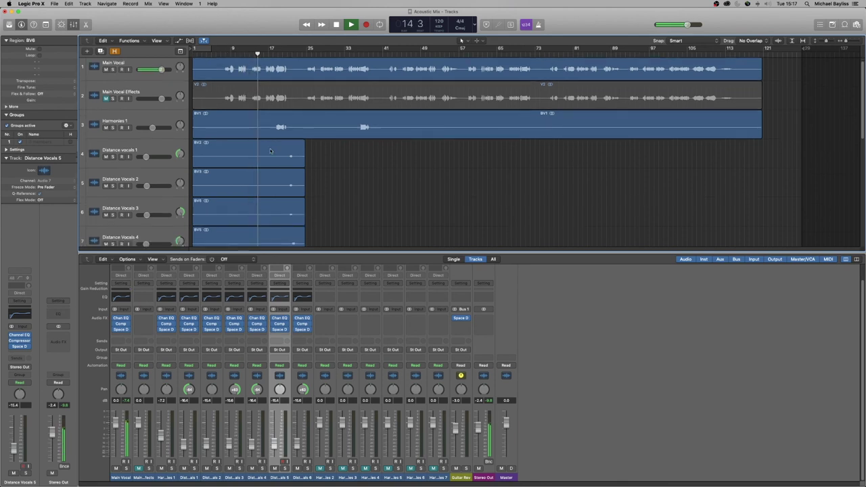
pyautogui.scroll(10, 271, 151)
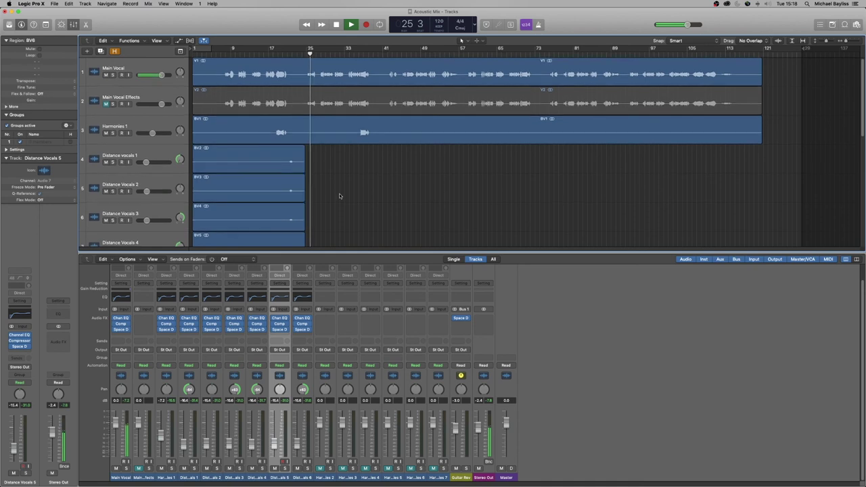
pyautogui.press('space')
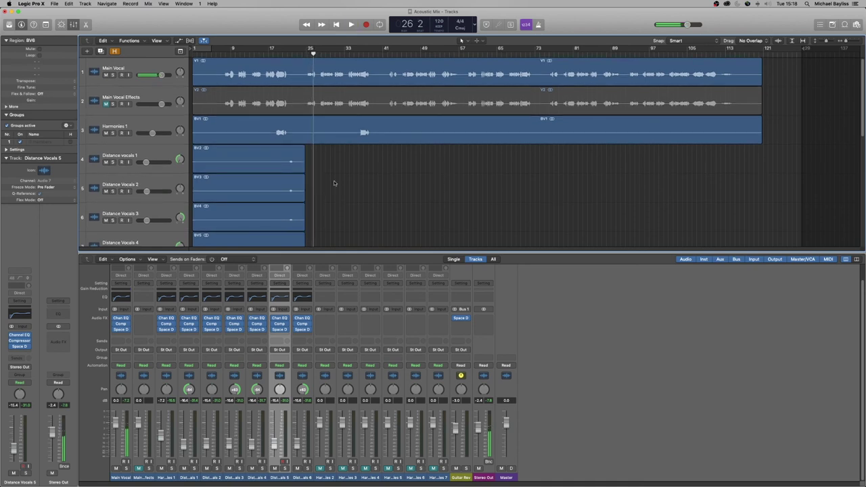
# Move the Harmonies 2 to 7 tracks together so they sit directly below Harmonies 1
pyautogui.scroll(-1, 370, 185)
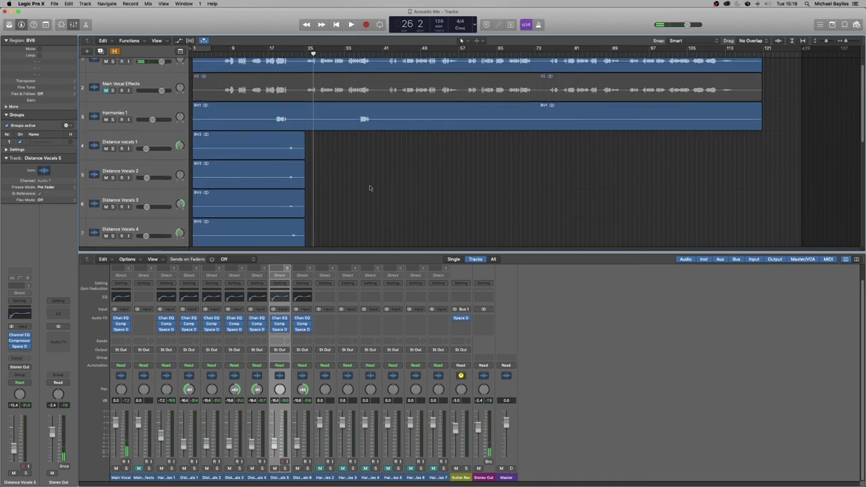
pyautogui.scroll(-5, 369, 185)
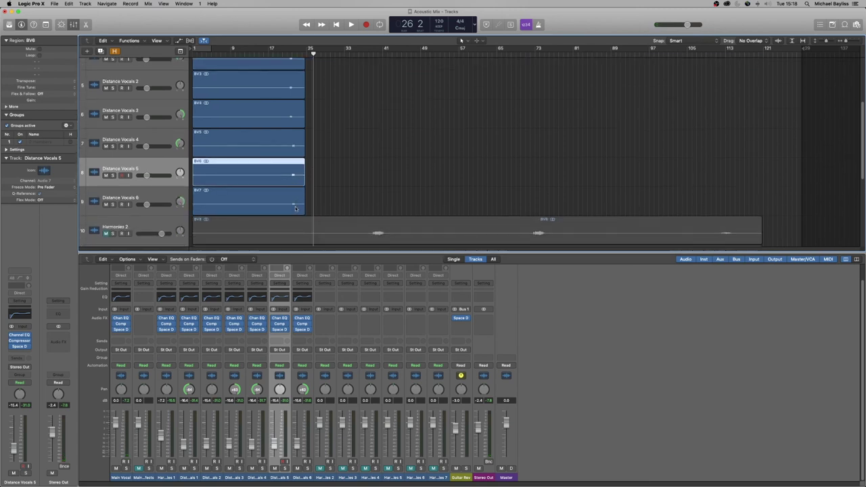
pyautogui.scroll(5, 292, 101)
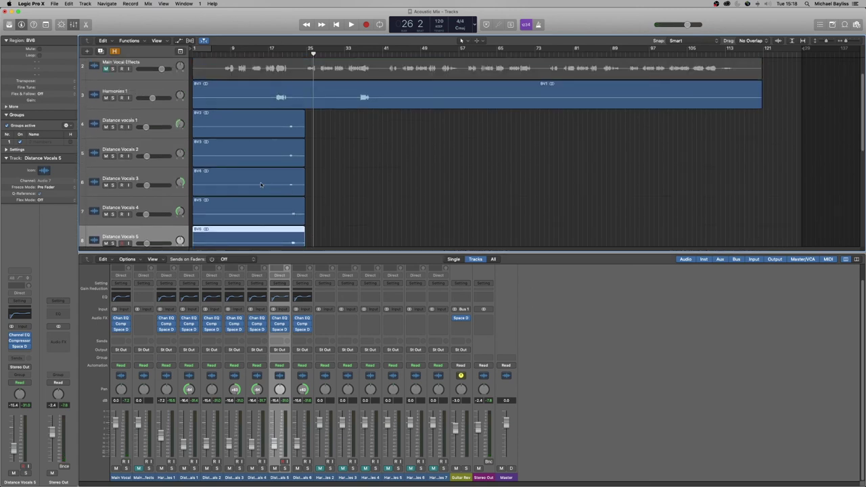
pyautogui.scroll(-10, 261, 184)
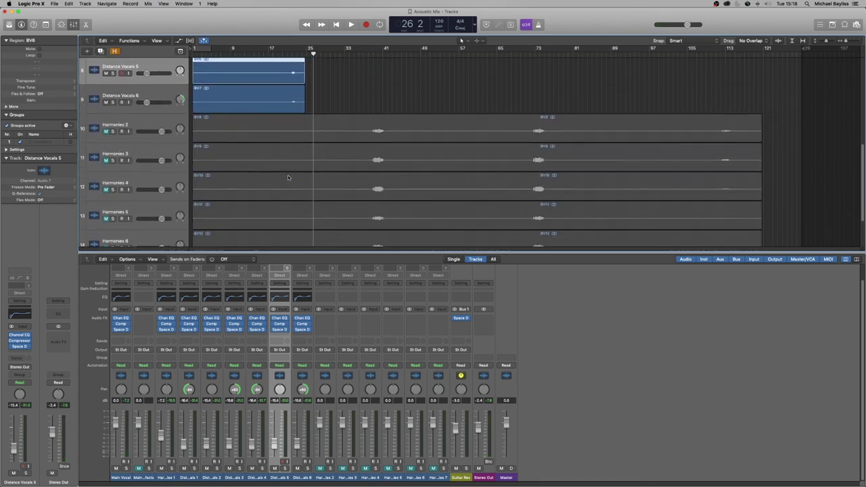
pyautogui.scroll(-3, 202, 164)
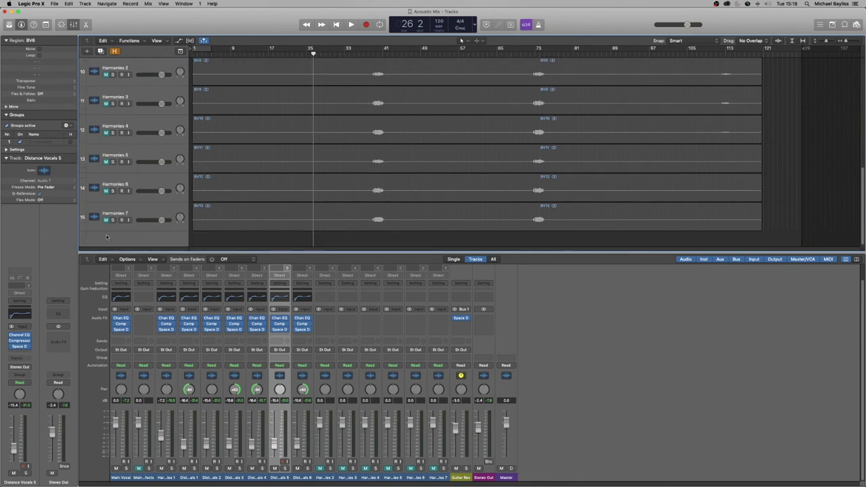
pyautogui.click(125, 69)
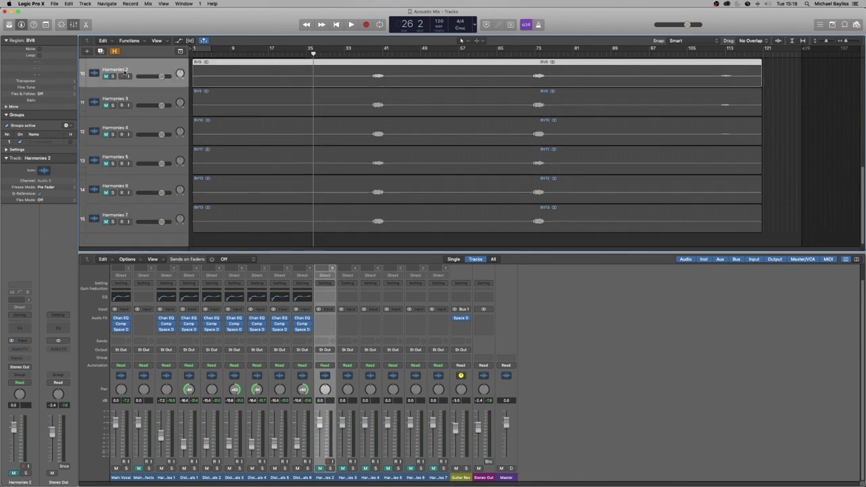
pyautogui.keyDown('shift'); pyautogui.click(148, 213); pyautogui.keyUp('shift')
pyautogui.scroll(5, 149, 203)
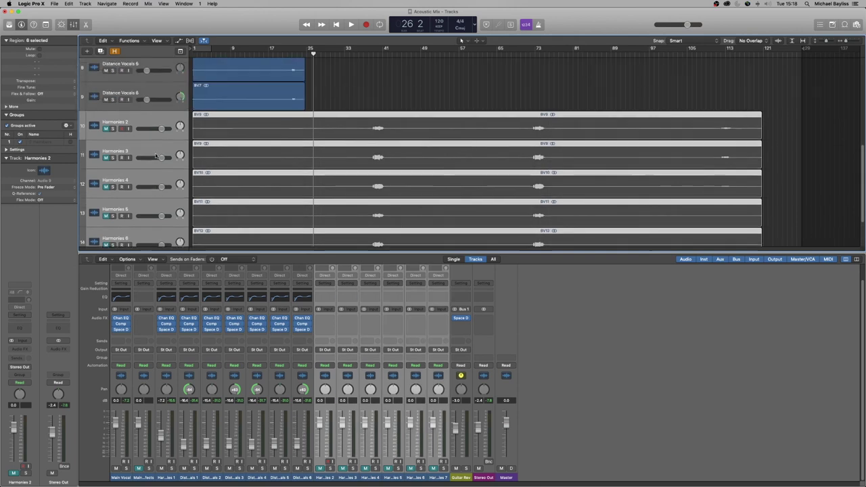
pyautogui.moveTo(134, 188); pyautogui.dragTo(122, 132)
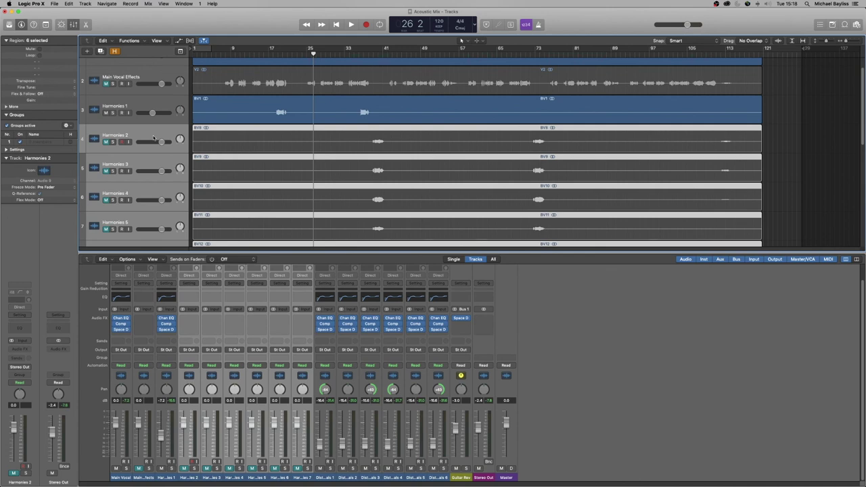
# Unmute Harmonies 2 to 7 and place the playhead at bar 33
pyautogui.scroll(-2, 127, 131)
pyautogui.moveTo(106, 103); pyautogui.dragTo(102, 211)
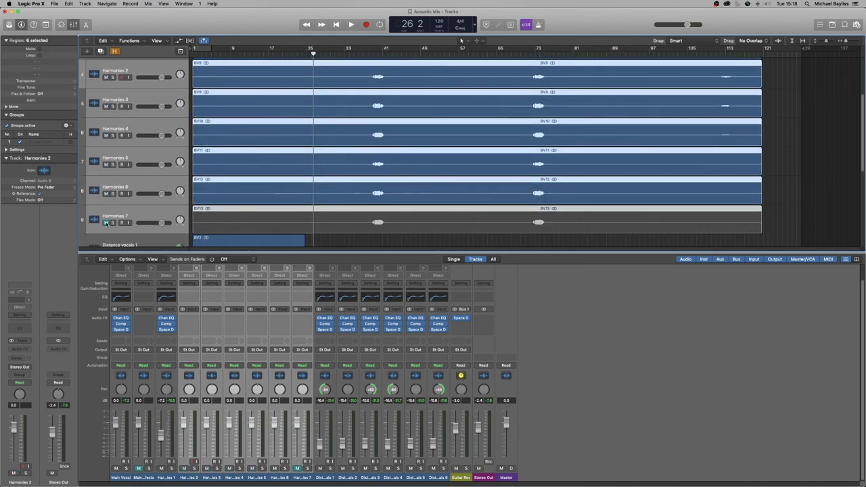
pyautogui.scroll(2, 333, 182)
pyautogui.scroll(2, 333, 183)
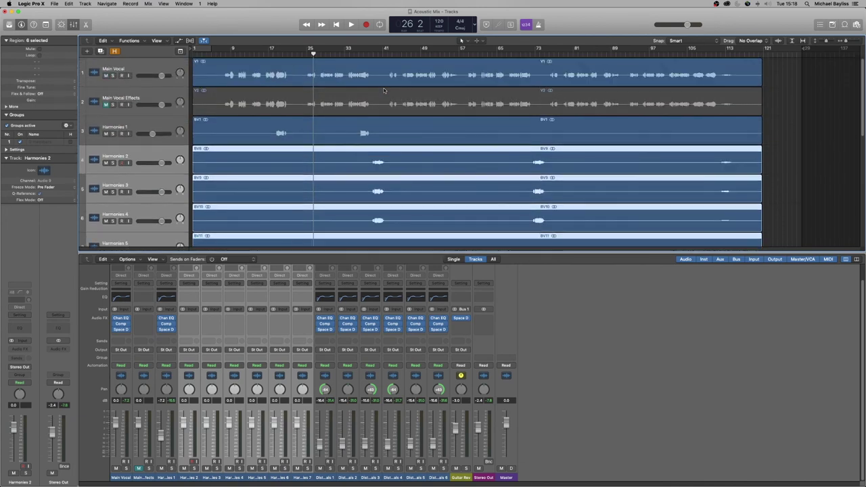
pyautogui.click(347, 54)
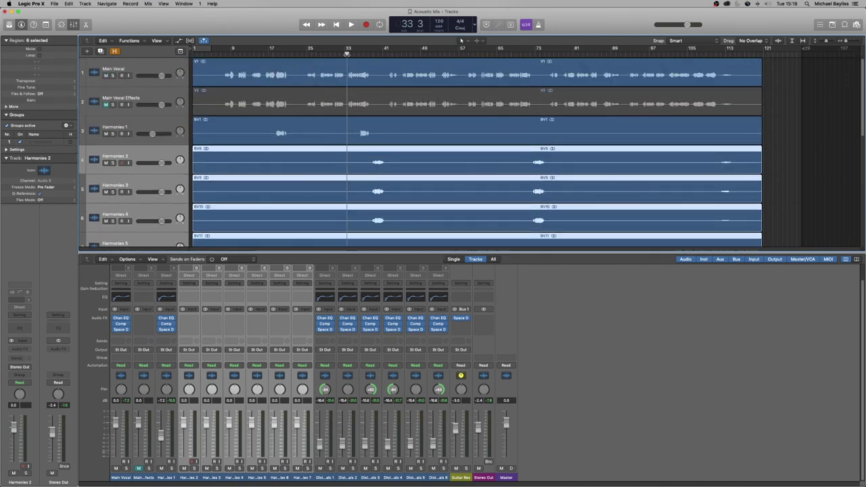
# Copy the Channel EQ, Compressor and Space Designer from Harmonies 1 to Harmonies 2 through 7
pyautogui.click(139, 124)
pyautogui.click(133, 155)
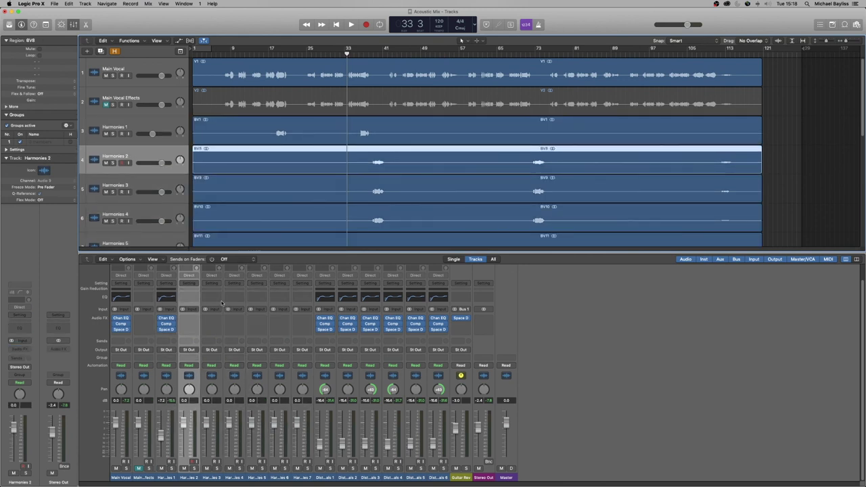
pyautogui.moveTo(169, 320); pyautogui.dragTo(189, 320)
pyautogui.moveTo(189, 320); pyautogui.dragTo(302, 320)
pyautogui.moveTo(192, 327); pyautogui.dragTo(278, 327)
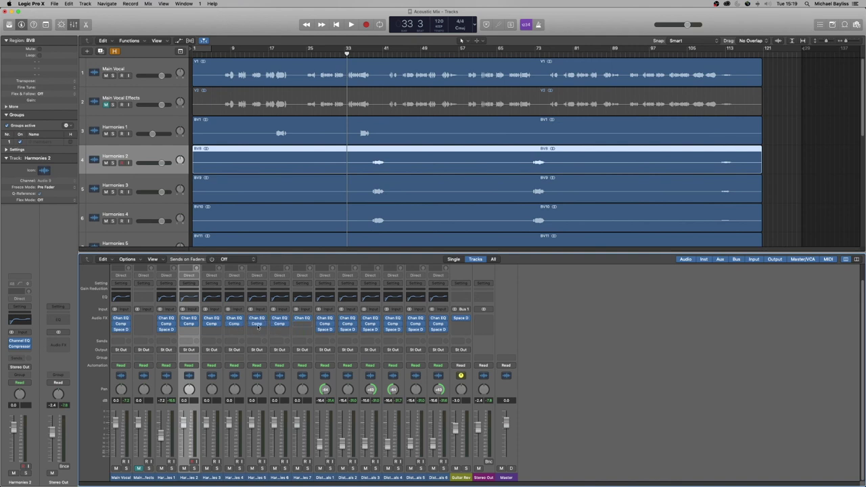
pyautogui.moveTo(174, 332); pyautogui.dragTo(188, 329)
pyautogui.moveTo(189, 330); pyautogui.dragTo(301, 331)
# Set the volume of Harmonies 2 through 7 to -7.2 dB, matching Harmonies 1
pyautogui.moveTo(183, 420); pyautogui.dragTo(182, 435)
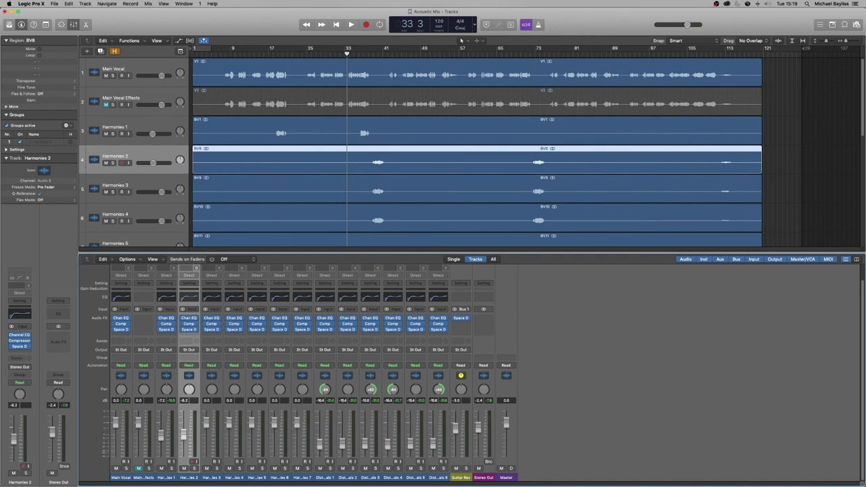
pyautogui.doubleClick(185, 401)
pyautogui.write('-')
pyautogui.press('super+a')
pyautogui.press('super+c')
pyautogui.press('Tab')
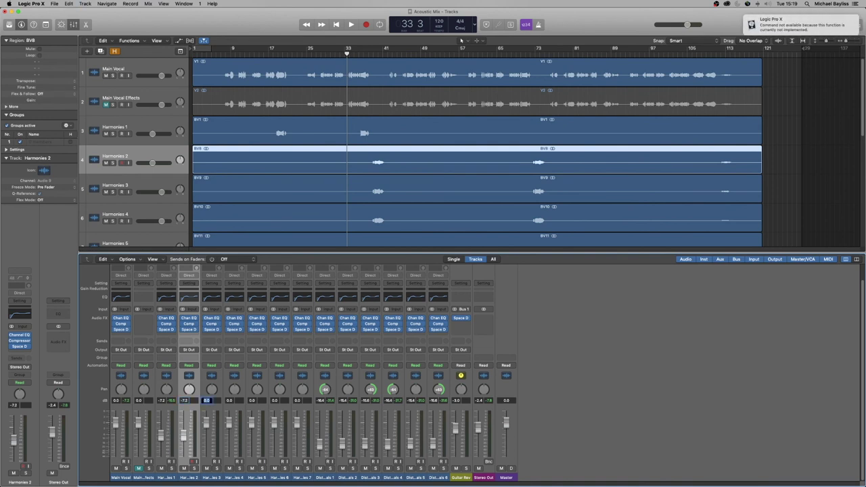
pyautogui.press('Tab')
pyautogui.press('super+v')
pyautogui.press('Tab')
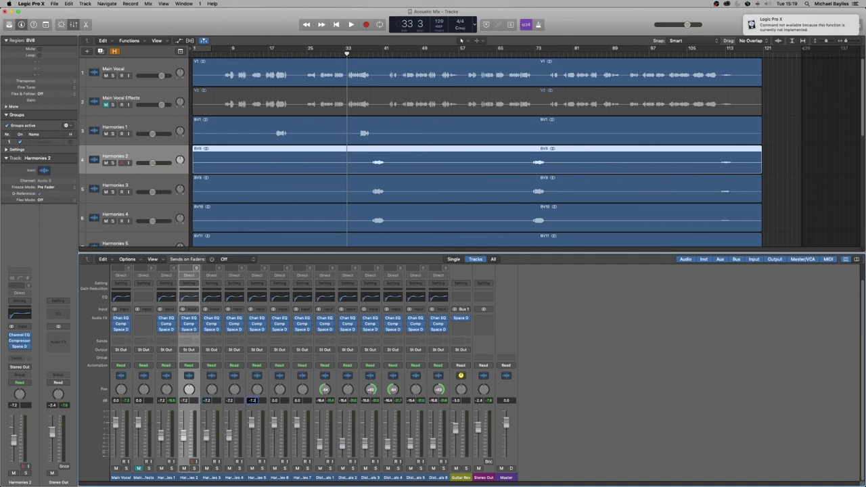
pyautogui.press('Tab')
pyautogui.press('super+v')
pyautogui.press('Tab')
pyautogui.press('super+v')
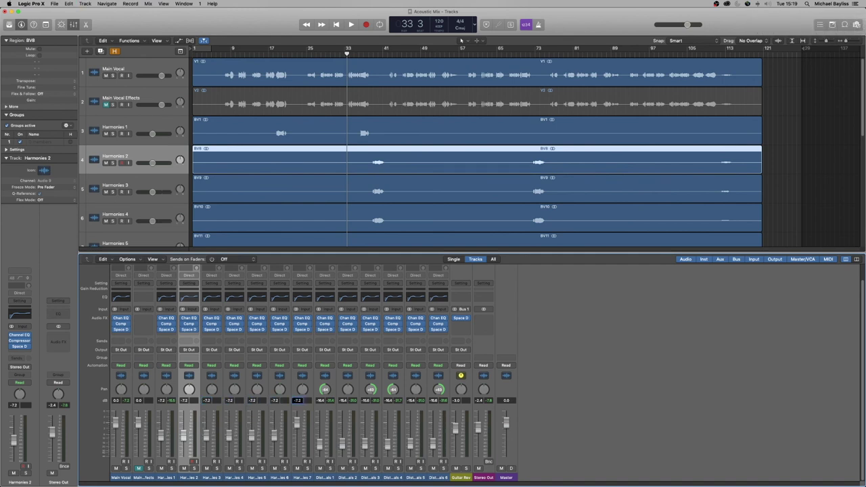
pyautogui.press('Return')
# Play the harmonies from bar 33 and stop at about bar 42
pyautogui.press('space')
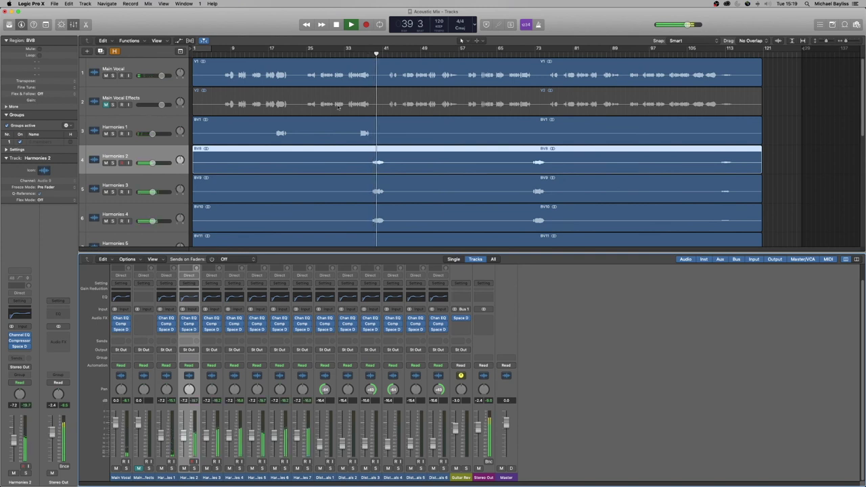
pyautogui.scroll(-1, 341, 217)
pyautogui.scroll(-5, 341, 217)
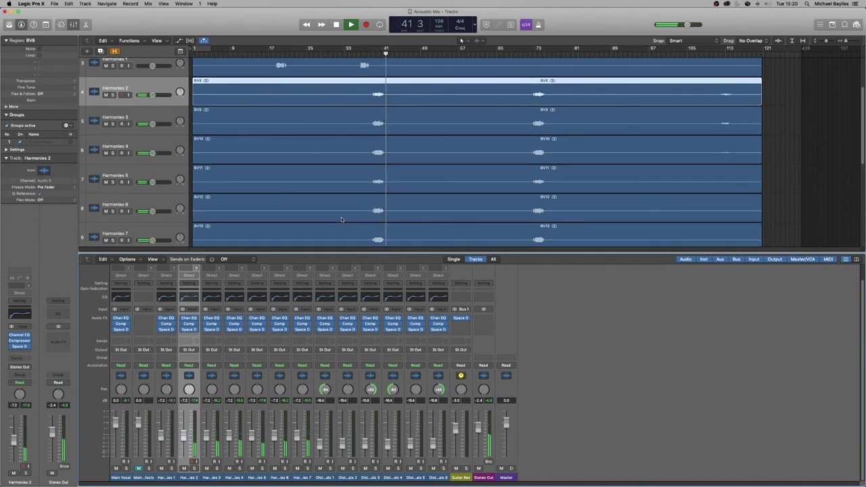
pyautogui.press('space')
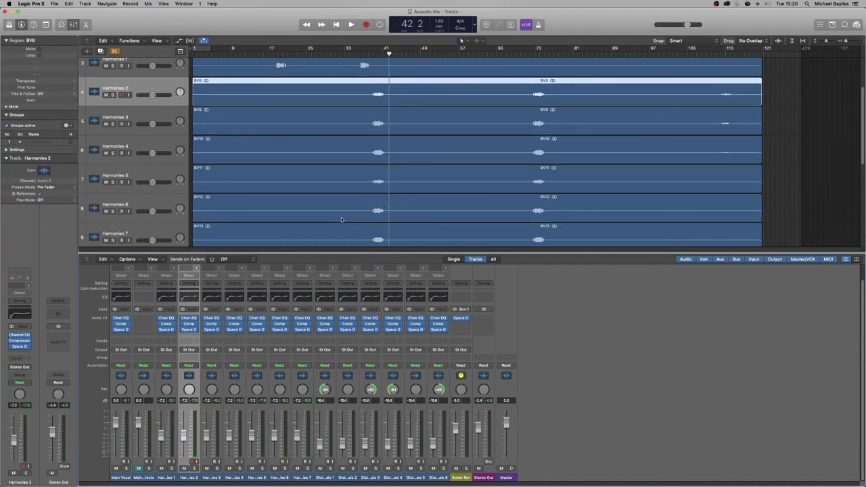
# Mute Harmonies 5, 6 and 7 while keeping Distance Vocals 1 unmuted
pyautogui.scroll(-3, 341, 217)
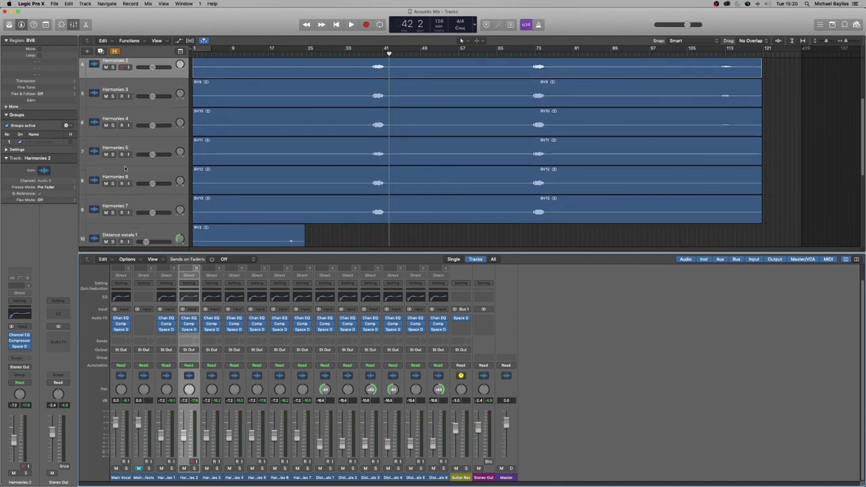
pyautogui.moveTo(104, 155); pyautogui.dragTo(104, 226)
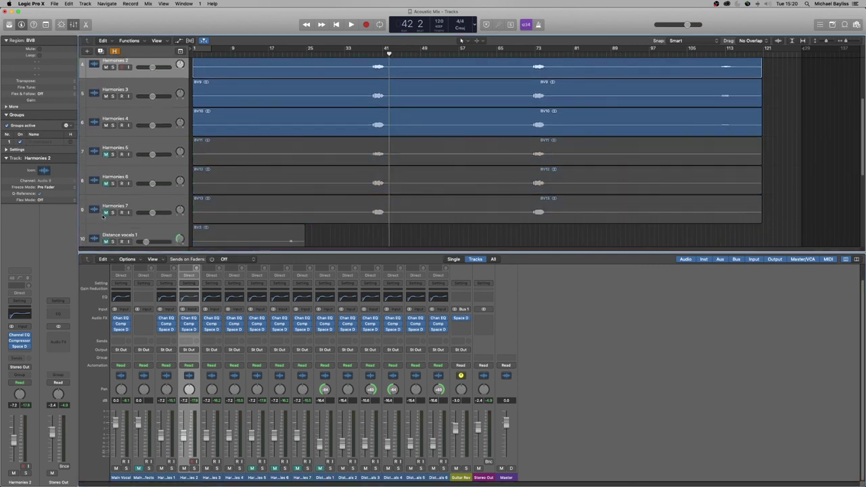
pyautogui.click(105, 241)
pyautogui.scroll(3, 266, 183)
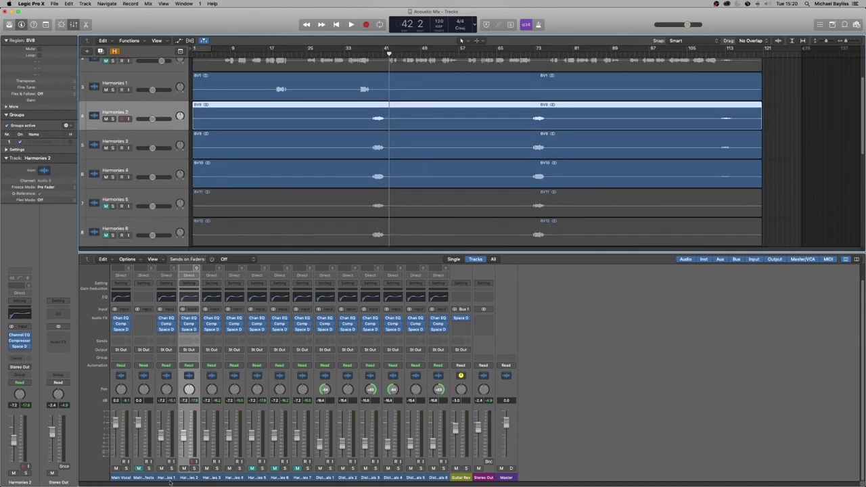
# Pan Harmonies 2 left and Harmonies 4 right by roughly equal amounts, keeping Harmonies 3 in the centre
pyautogui.keyDown('shift'); pyautogui.click(212, 478); pyautogui.keyUp('shift')
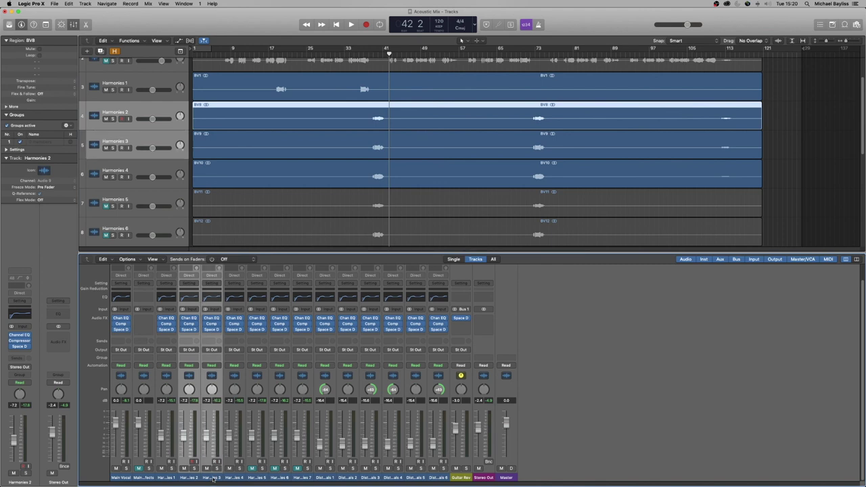
pyautogui.keyDown('shift'); pyautogui.click(234, 479); pyautogui.keyUp('shift')
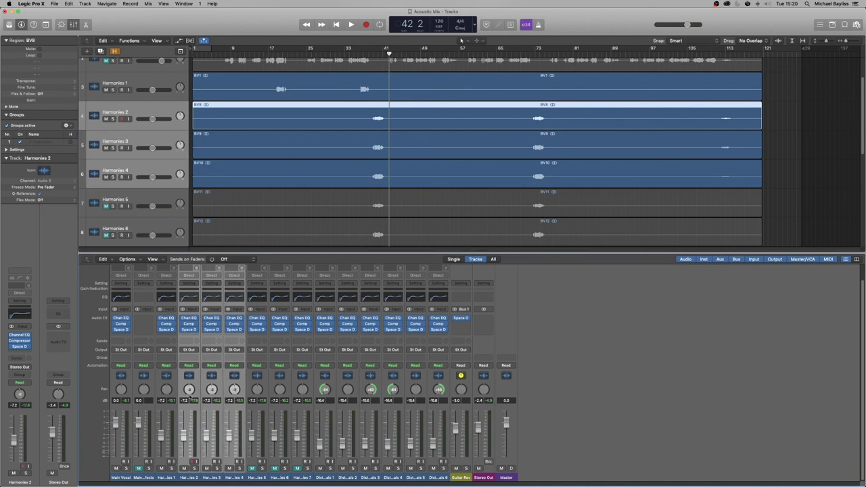
pyautogui.click(211, 404)
pyautogui.moveTo(188, 391); pyautogui.dragTo(189, 433)
pyautogui.moveTo(230, 394); pyautogui.dragTo(230, 433)
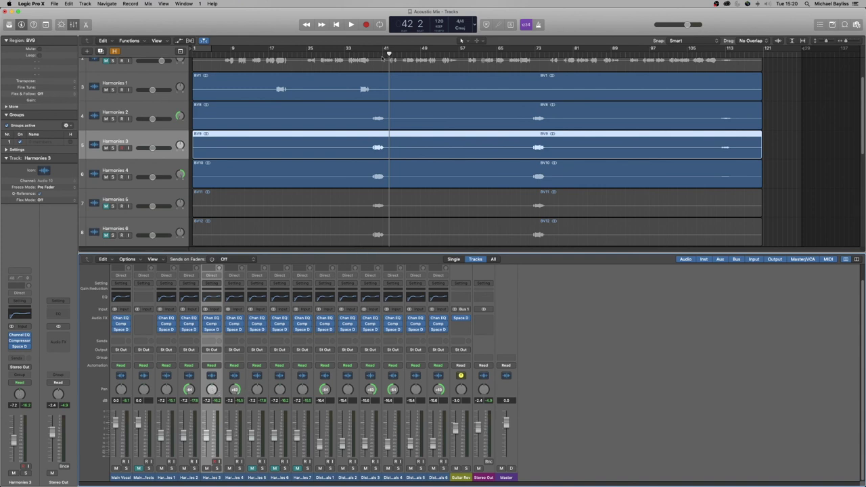
# Place the playhead at bar 34, then lower Harmonies 2, 3 and 4 to -10 dB and Harmonies 1 to about -9 dB
pyautogui.scroll(3, 383, 65)
pyautogui.click(349, 50)
pyautogui.moveTo(348, 54); pyautogui.dragTo(349, 54)
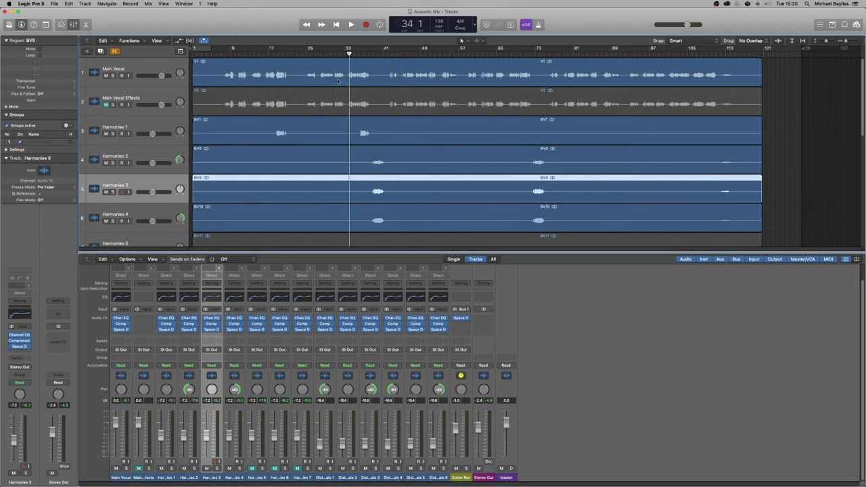
pyautogui.click(183, 476)
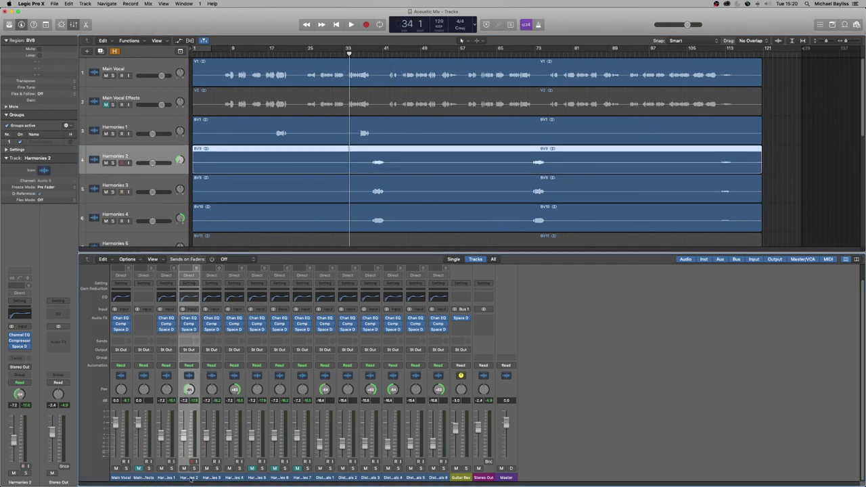
pyautogui.moveTo(184, 436); pyautogui.dragTo(162, 441)
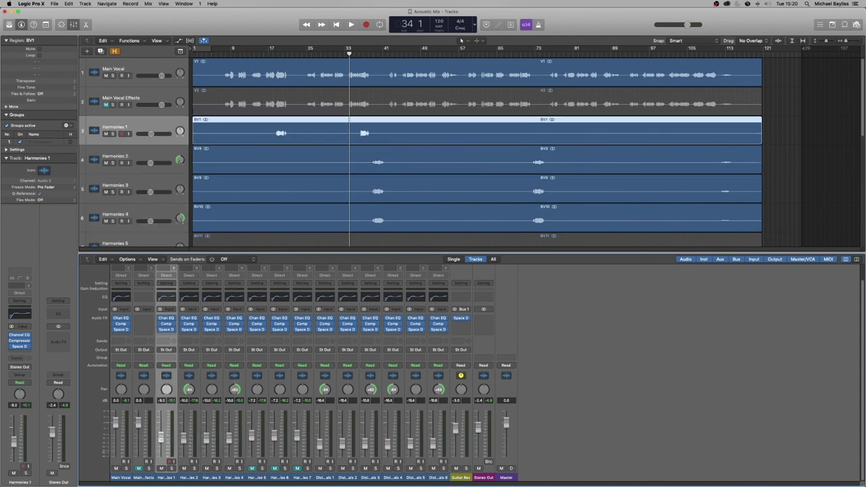
# Play the rebalanced harmonies with the main vocal from bar 34 and stop at about bar 41
pyautogui.press('space')
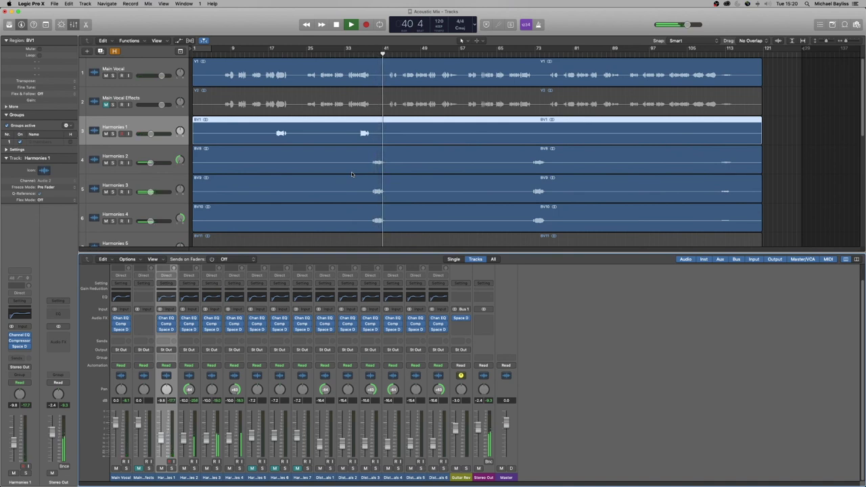
pyautogui.press('space')
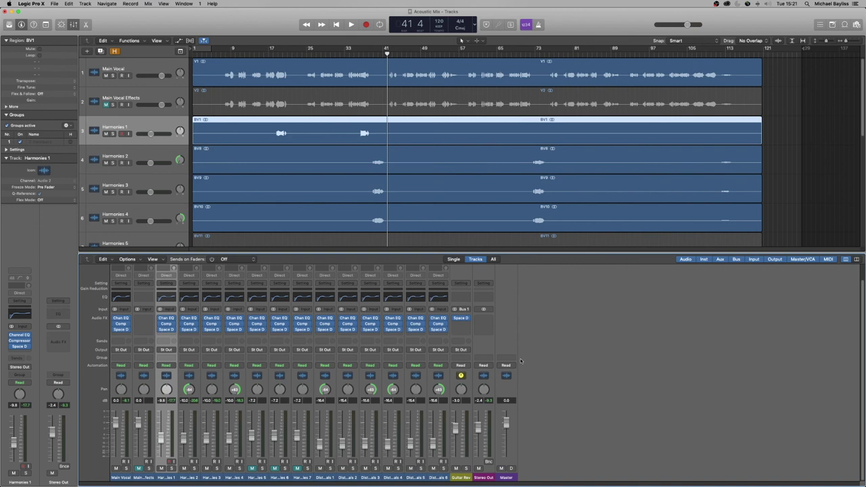
pyautogui.scroll(2, 520, 361)
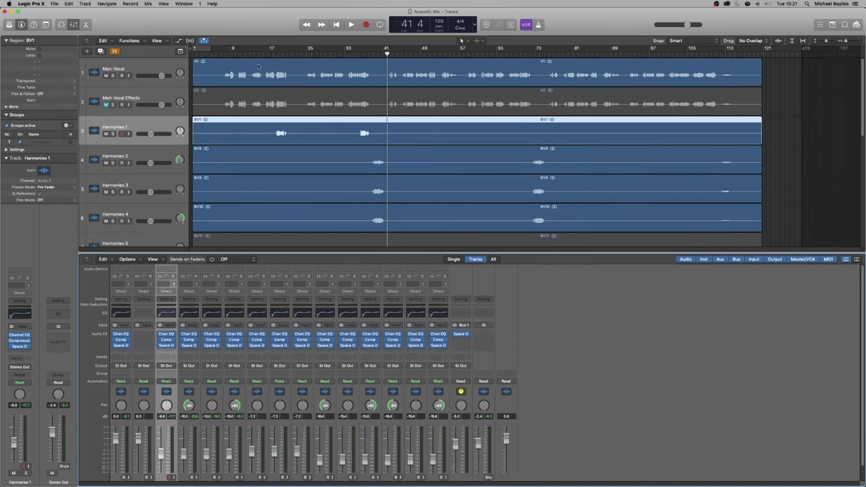
pyautogui.scroll(-3, 155, 84)
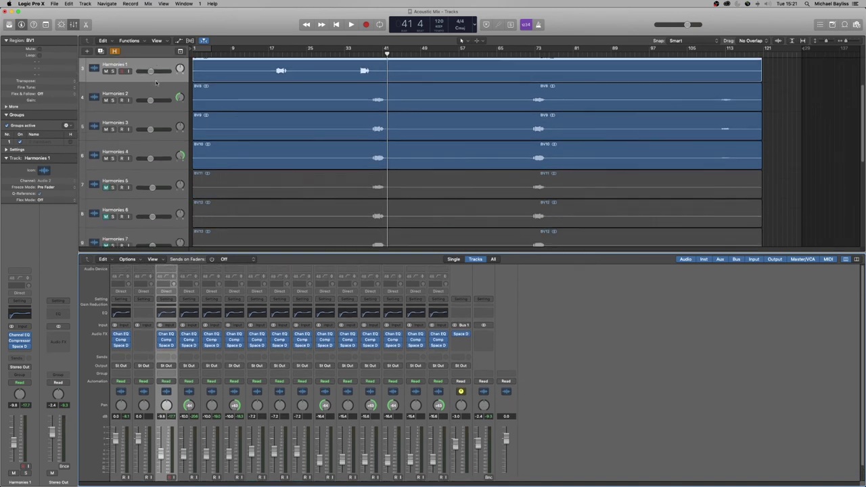
pyautogui.scroll(-8, 156, 82)
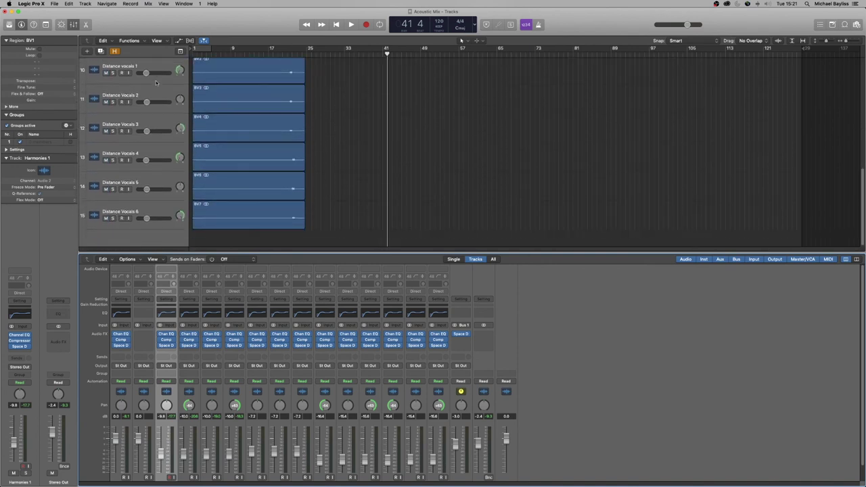
pyautogui.scroll(10, 156, 83)
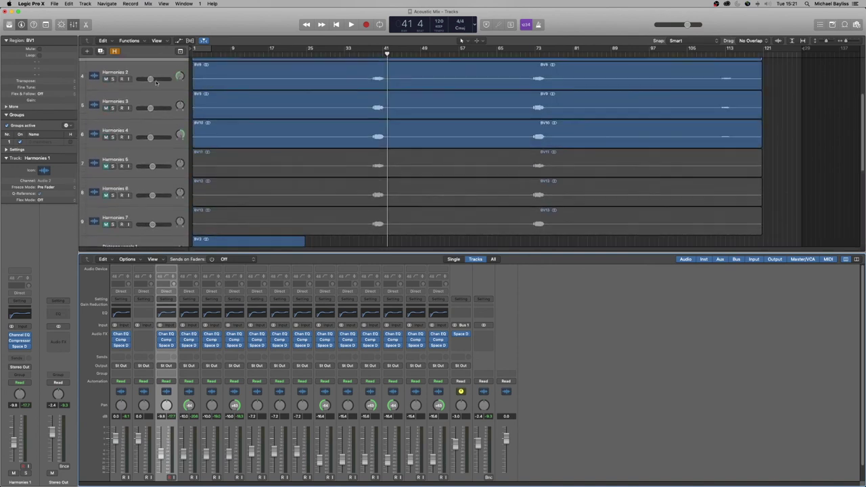